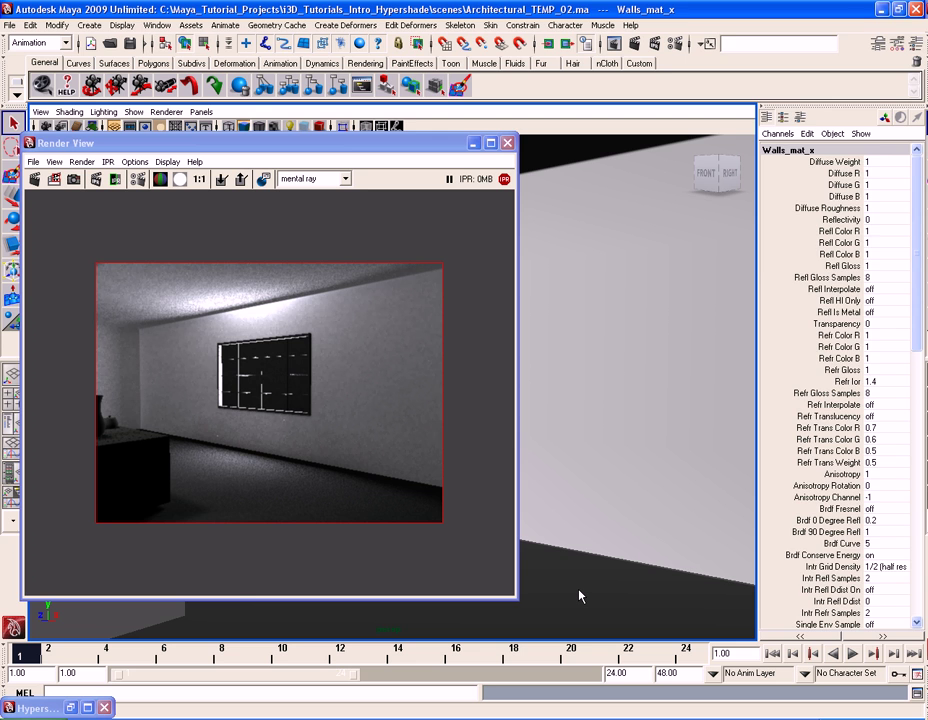
# Step: Assign a new mia_material_x material to the room's floor and open its material attributes
pyautogui.click(579, 596)
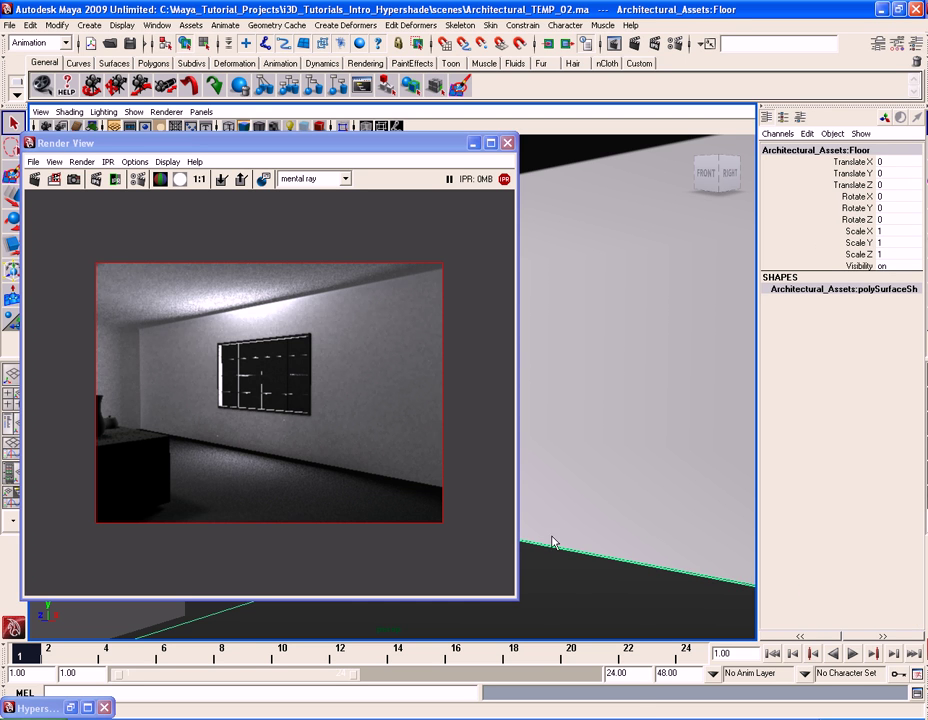
pyautogui.moveTo(565, 582)
pyautogui.mouseDown(button='right')
pyautogui.moveTo(577, 657)
pyautogui.moveTo(600, 668)
pyautogui.moveTo(690, 672)
pyautogui.moveTo(700, 379)
pyautogui.moveTo(675, 464)
pyautogui.moveTo(666, 450)
pyautogui.moveTo(705, 446)
pyautogui.moveTo(681, 444)
pyautogui.mouseUp(button='right')
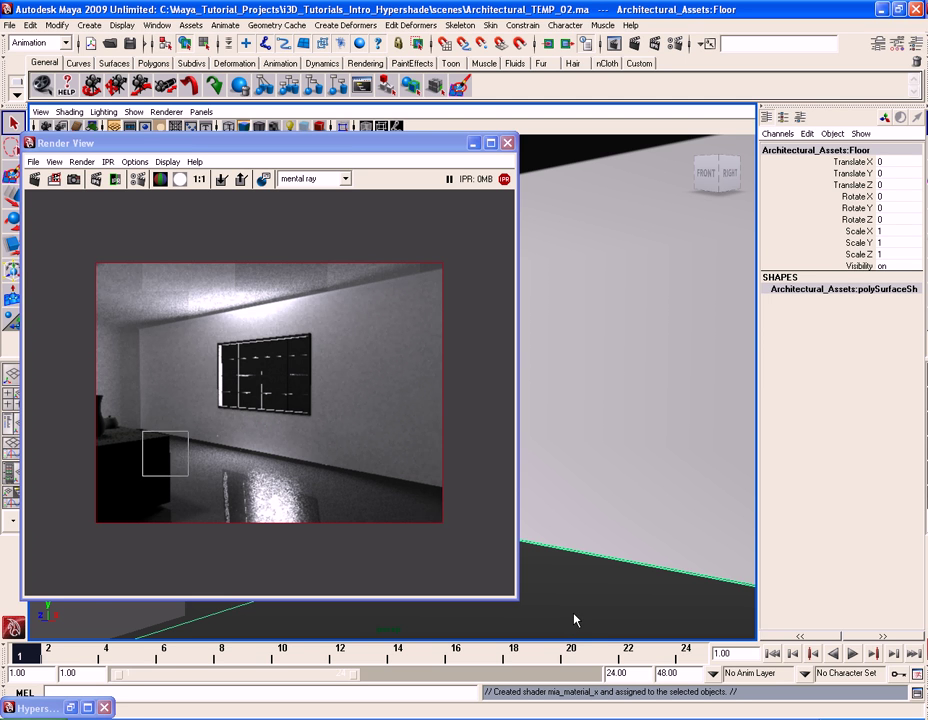
pyautogui.rightClick(561, 577)
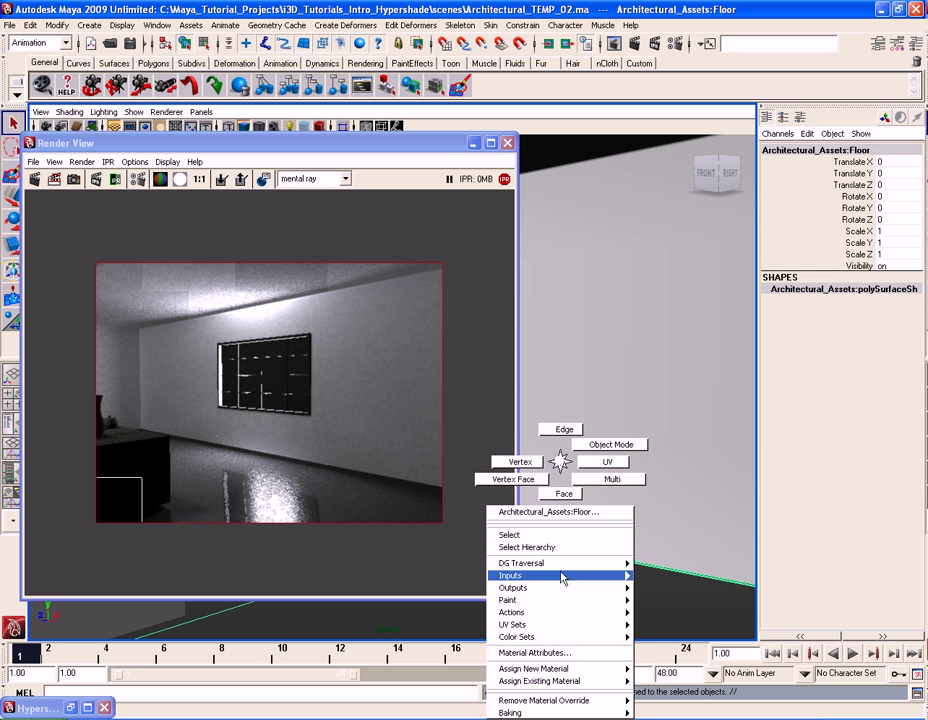
pyautogui.click(535, 653)
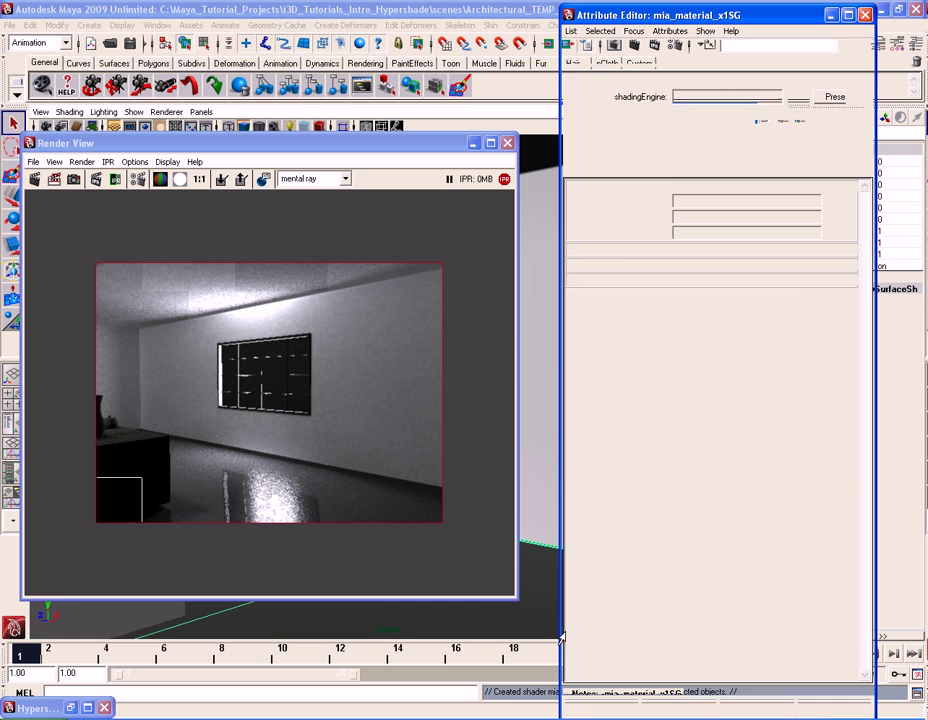
# Step: Rename the floor's new mia_material_x node to Floor_mat
pyautogui.click(658, 60)
pyautogui.click(625, 59)
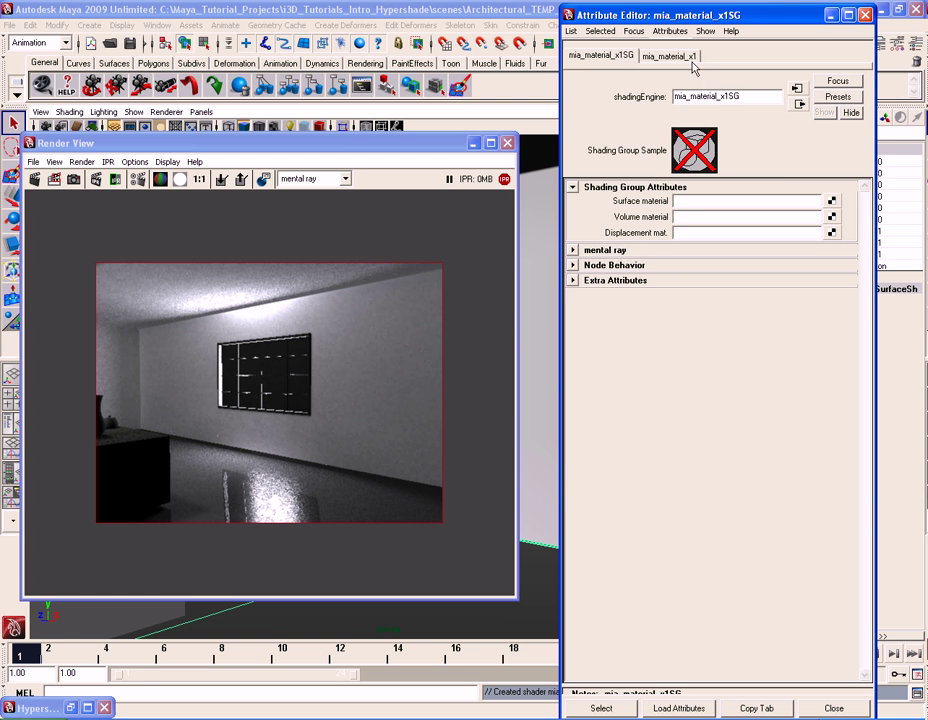
pyautogui.click(665, 56)
pyautogui.doubleClick(738, 97)
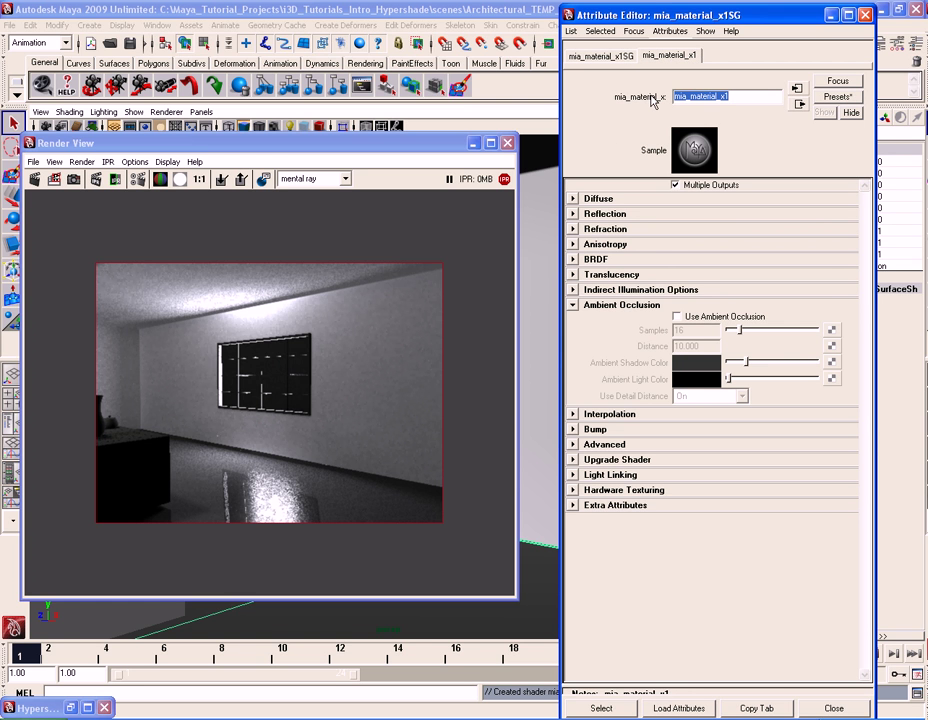
pyautogui.write('F')
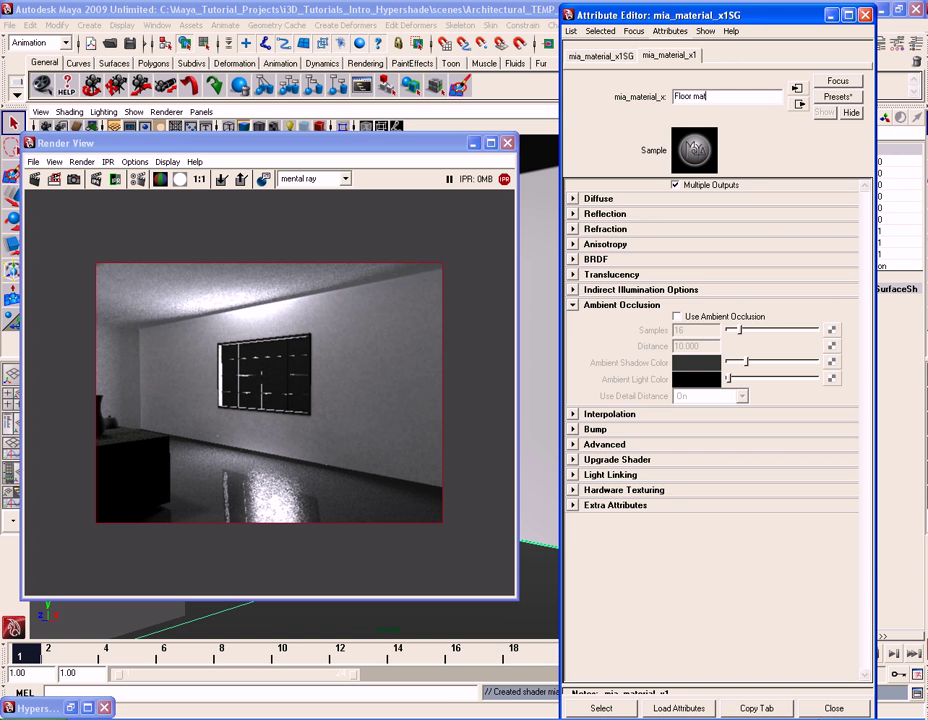
pyautogui.write('loor mat')
pyautogui.press('Return')
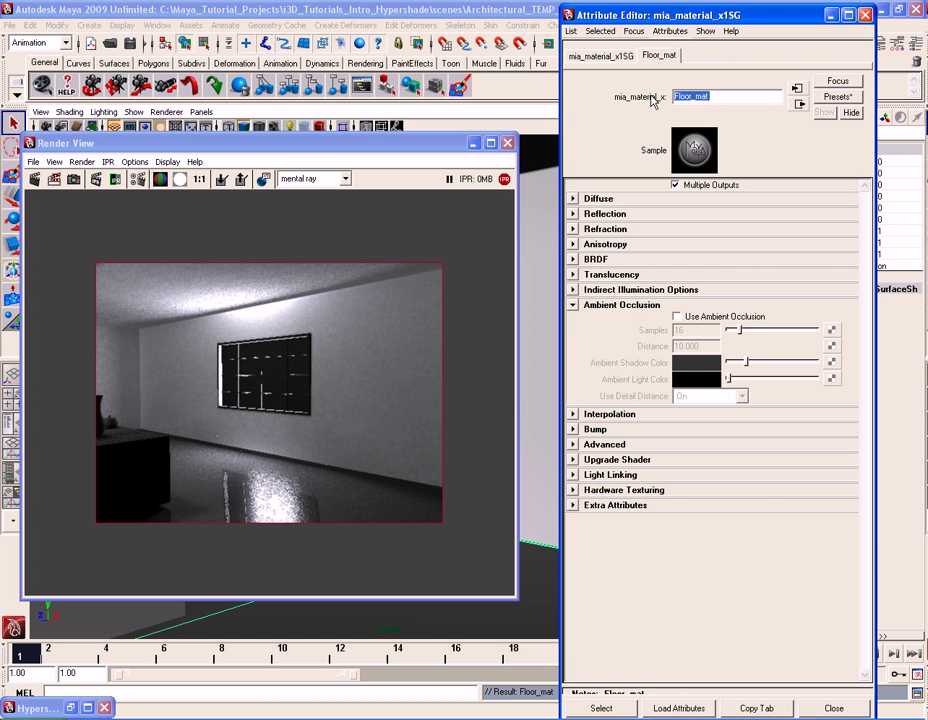
# Step: Rename the floor material's shading group to Floor_matSG
pyautogui.click(601, 55)
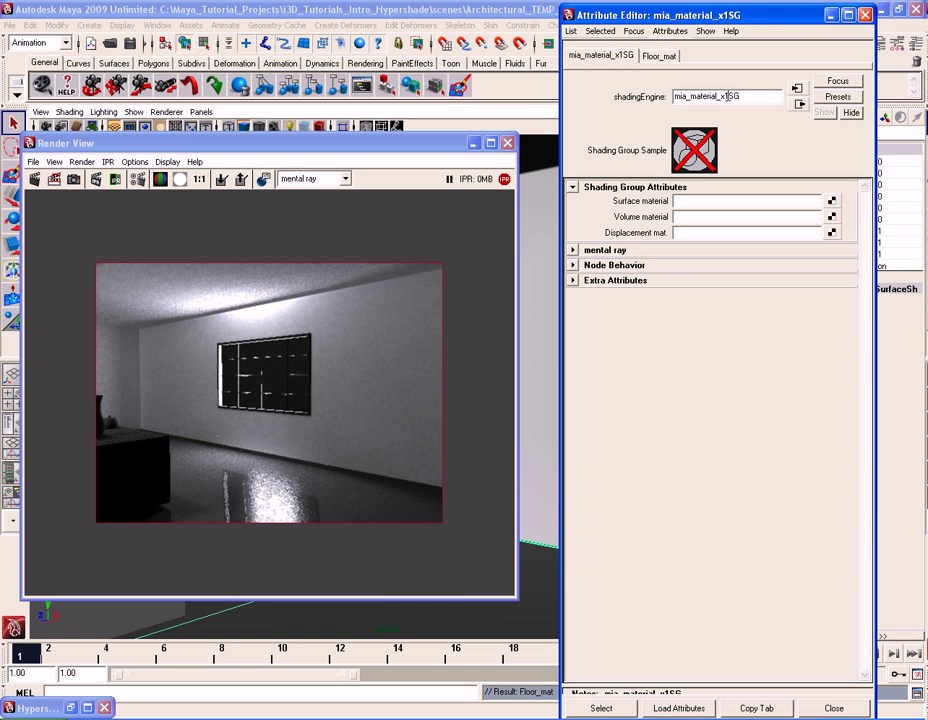
pyautogui.moveTo(728, 96); pyautogui.dragTo(673, 96)
pyautogui.write('Floor_mat')
pyautogui.press('Return')
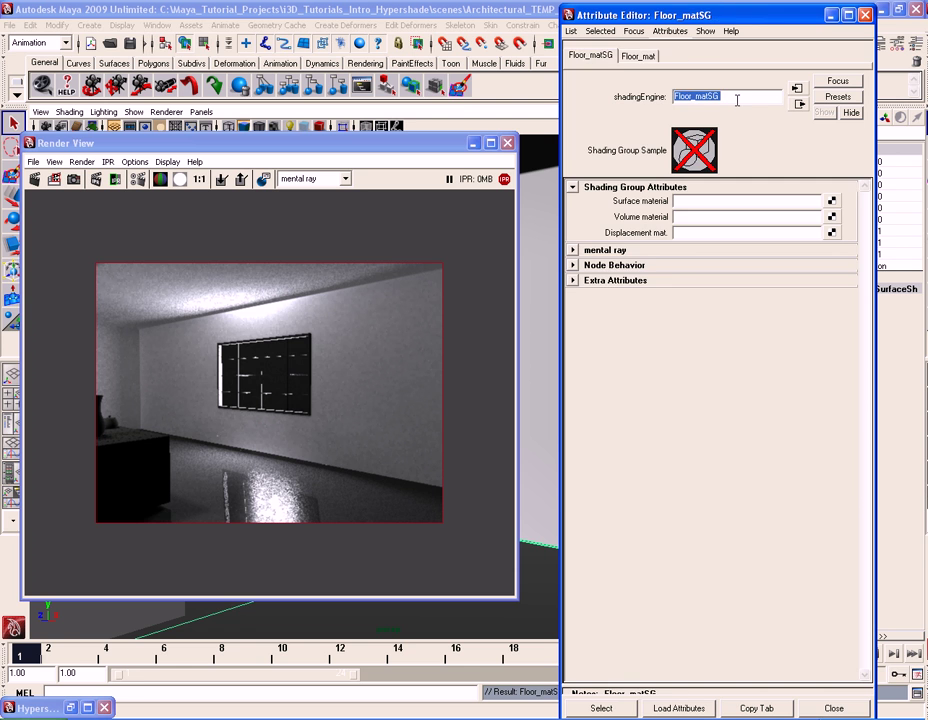
# Step: Connect a 2D File texture to the diffuse color of Floor_mat
pyautogui.click(645, 56)
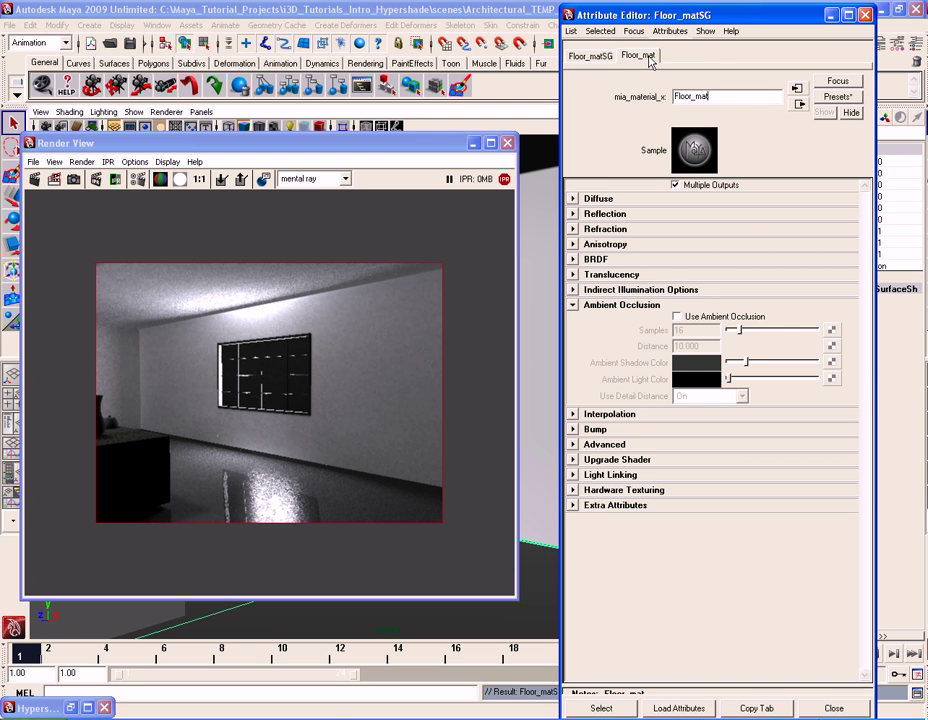
pyautogui.click(600, 199)
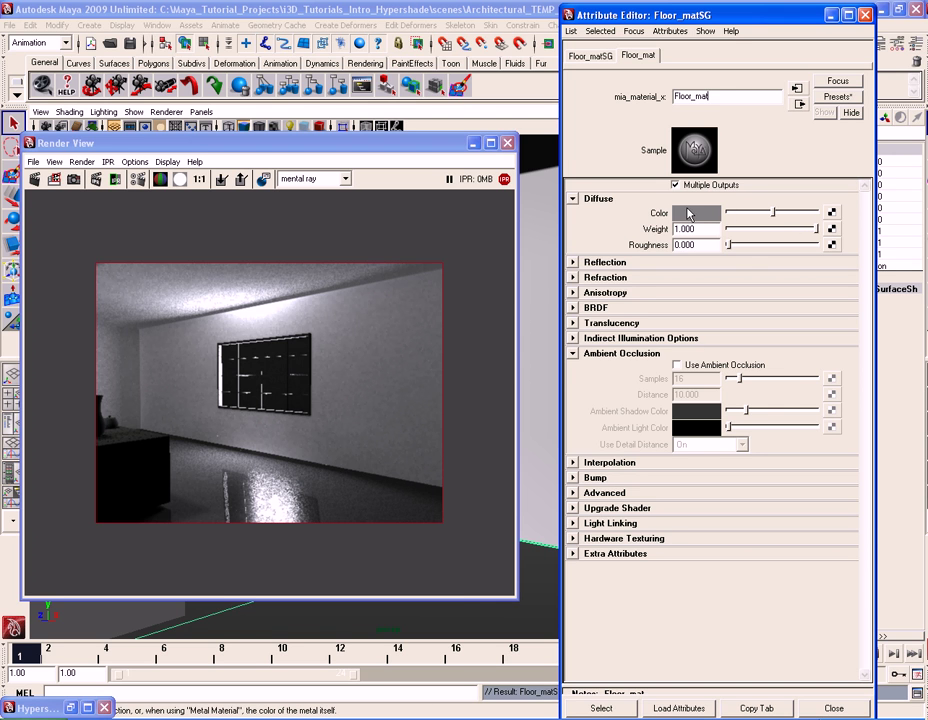
pyautogui.click(830, 213)
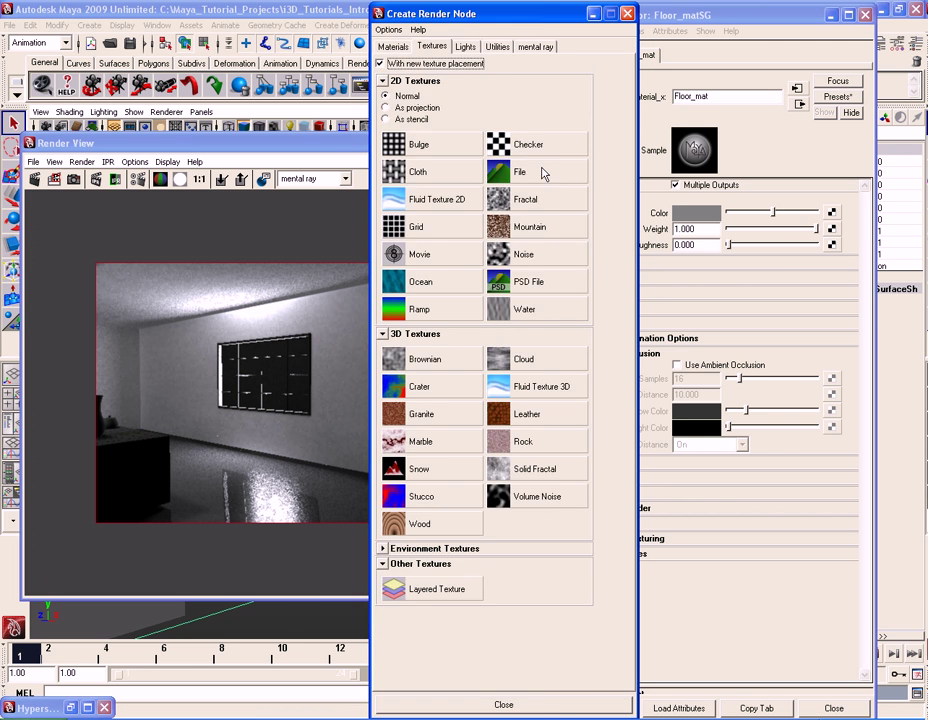
pyautogui.click(542, 174)
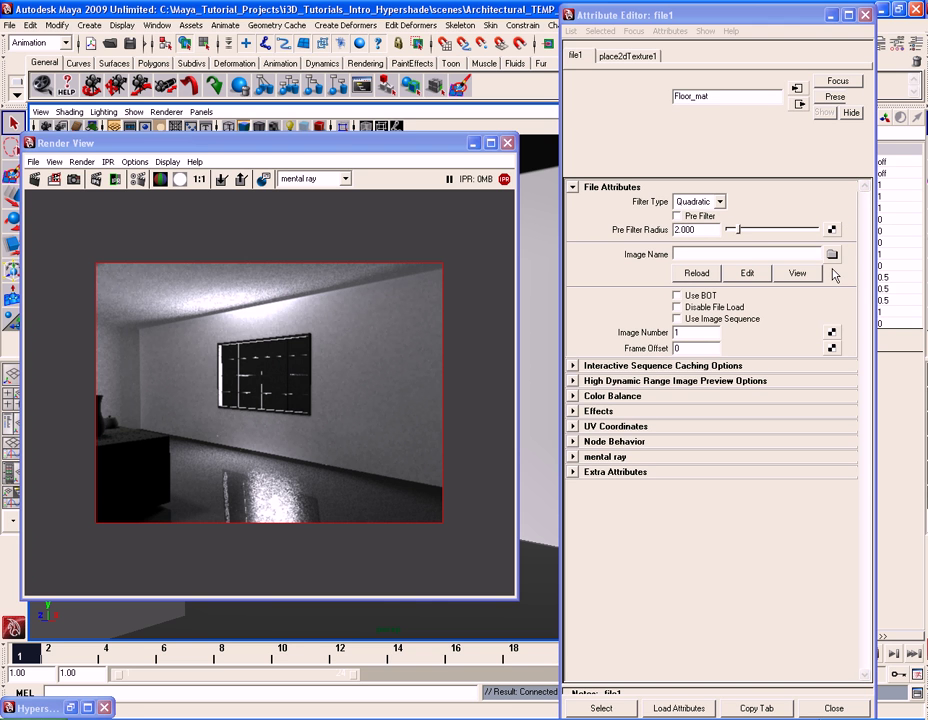
# Step: Cancel browsing for the texture image and pause the IPR render
pyautogui.click(833, 256)
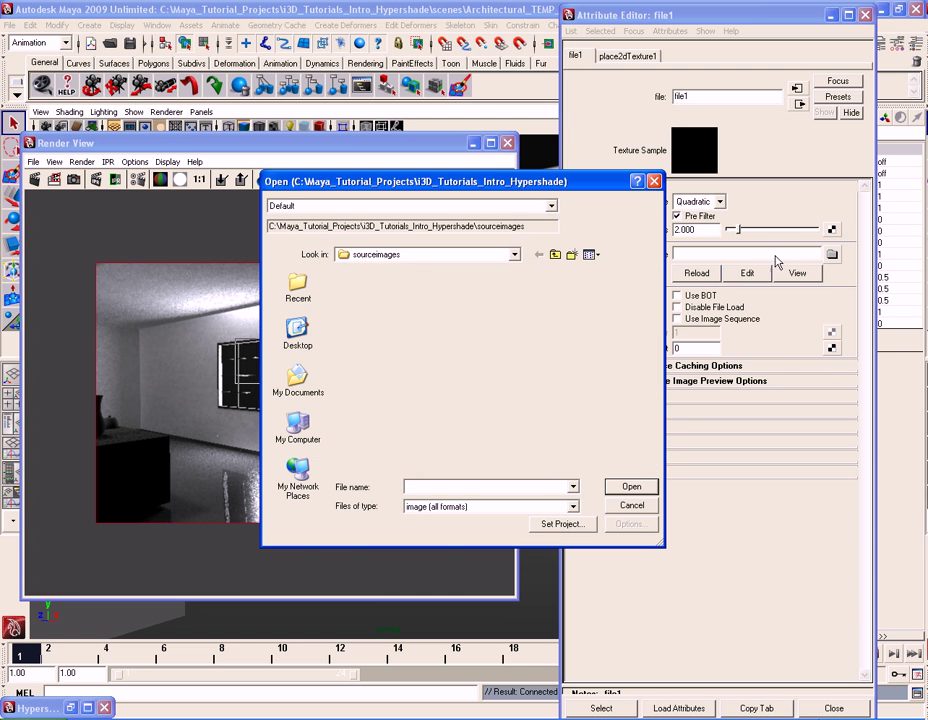
pyautogui.press('Escape')
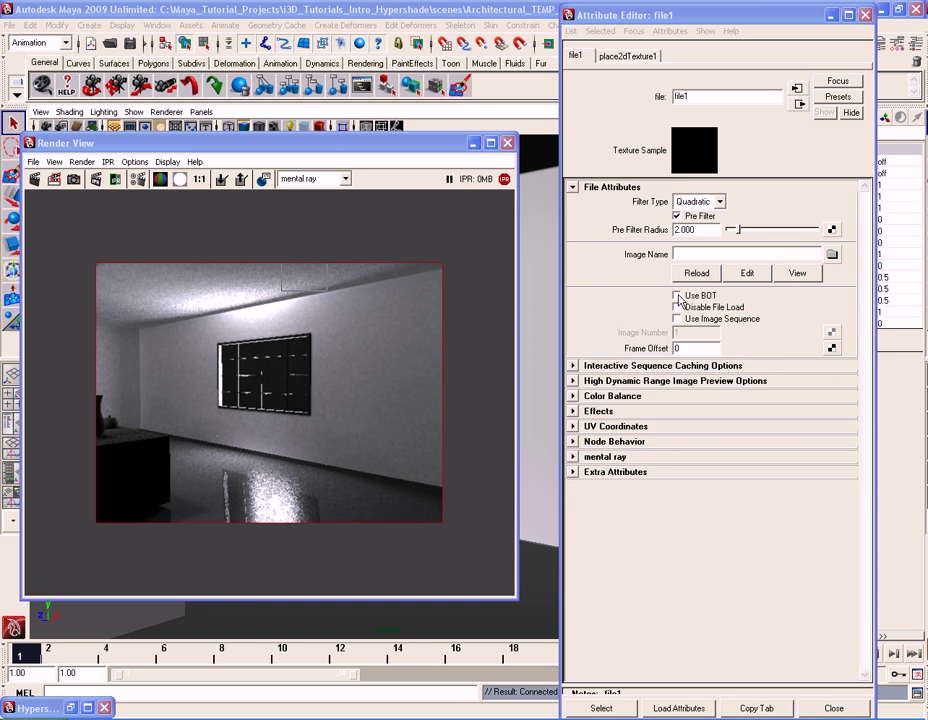
pyautogui.click(450, 180)
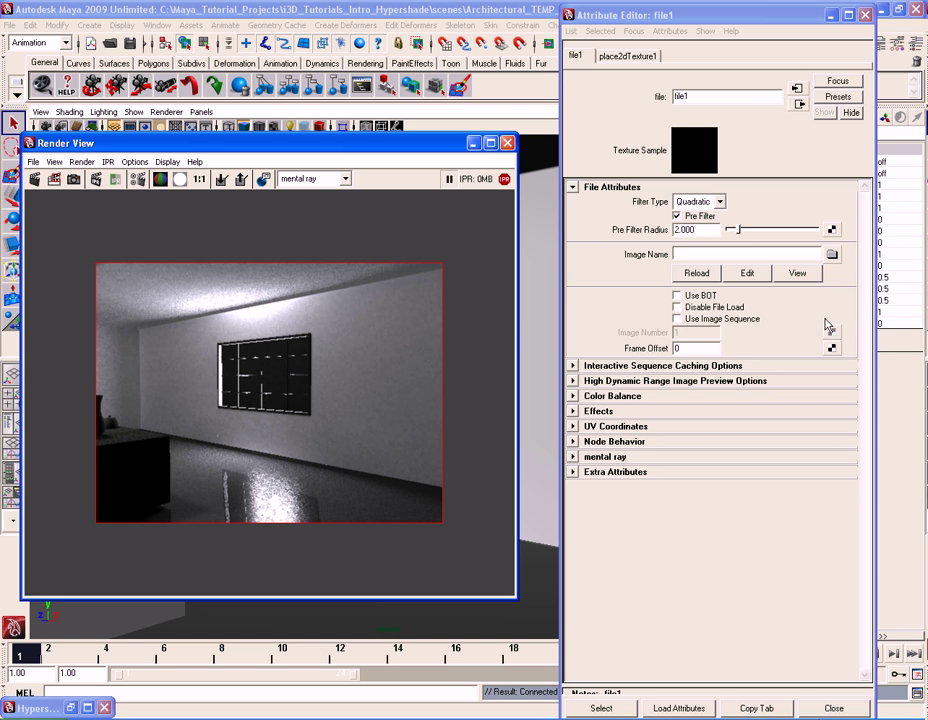
# Step: Load WoodenPlanks_Color.jpg from sourceimages into the file texture and set its filter type to Mipmap
pyautogui.click(832, 255)
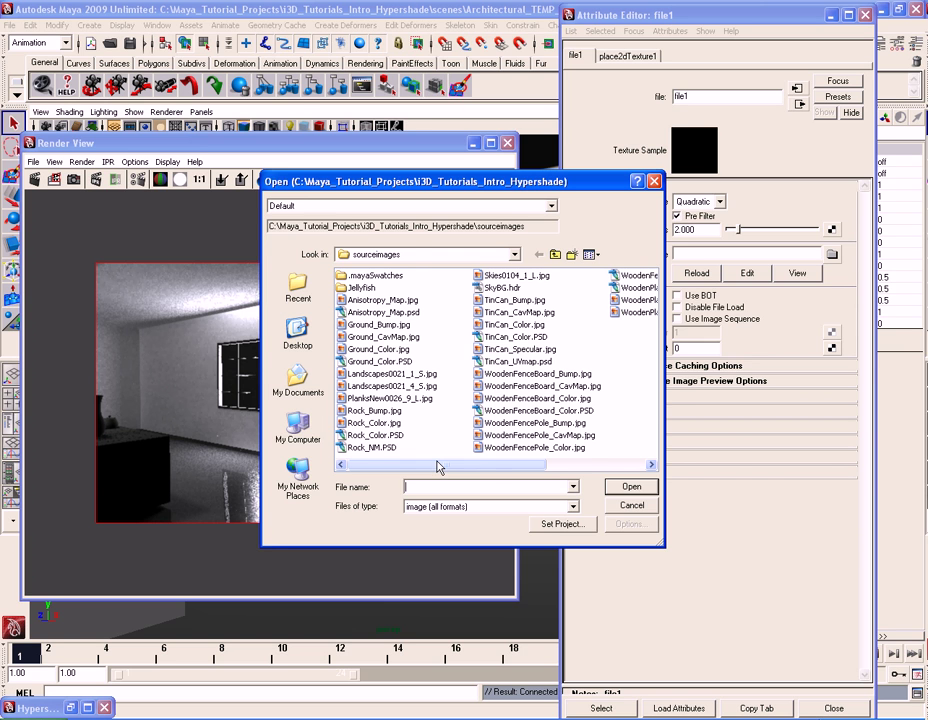
pyautogui.moveTo(511, 467); pyautogui.dragTo(608, 467)
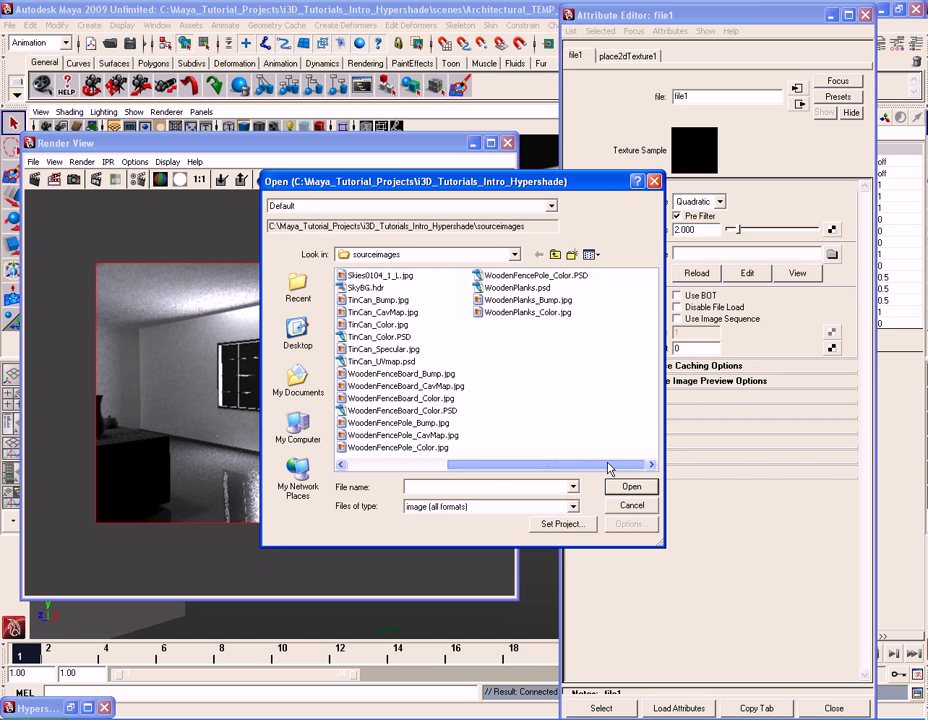
pyautogui.click(526, 301)
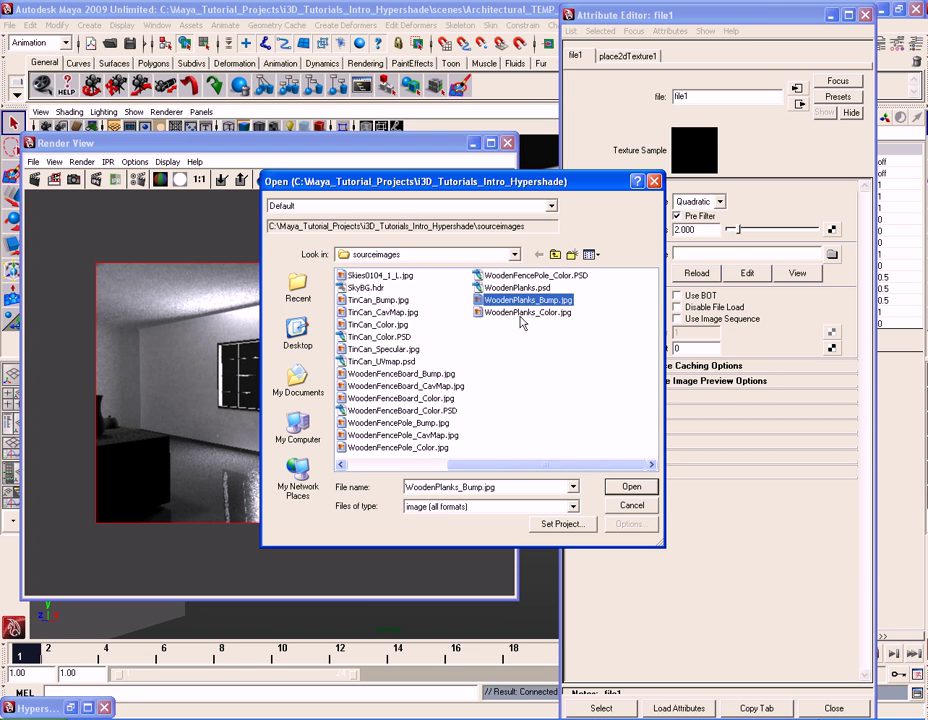
pyautogui.click(521, 315)
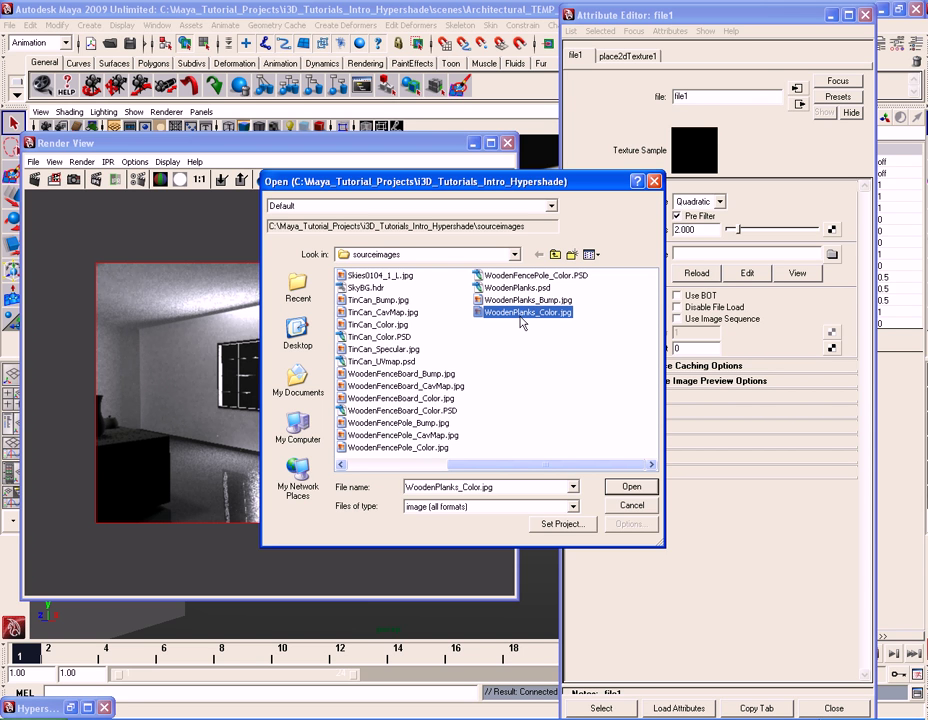
pyautogui.doubleClick(529, 316)
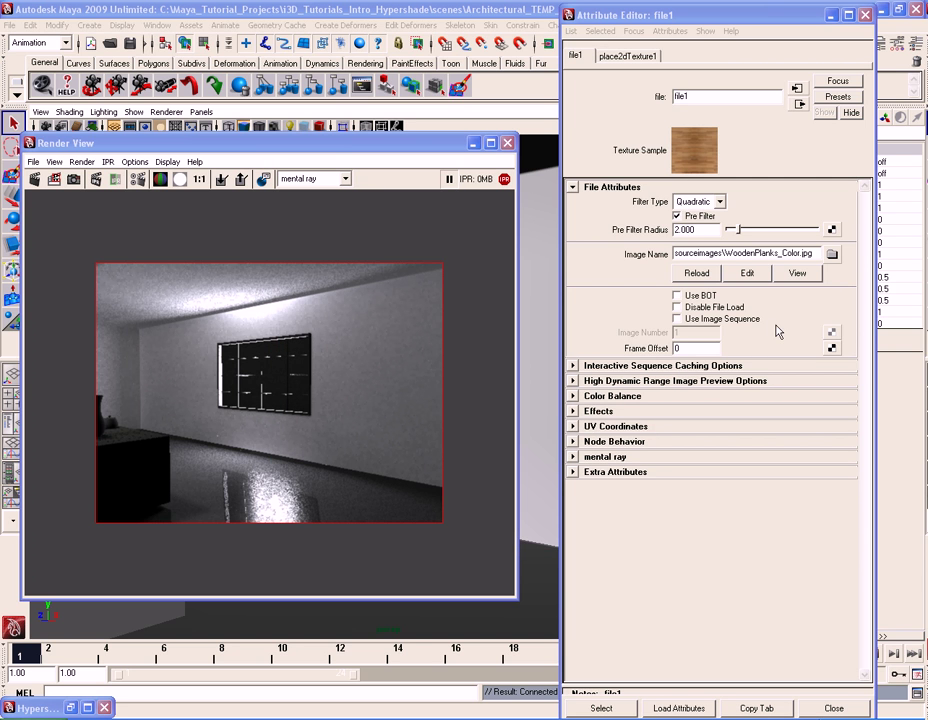
pyautogui.click(719, 203)
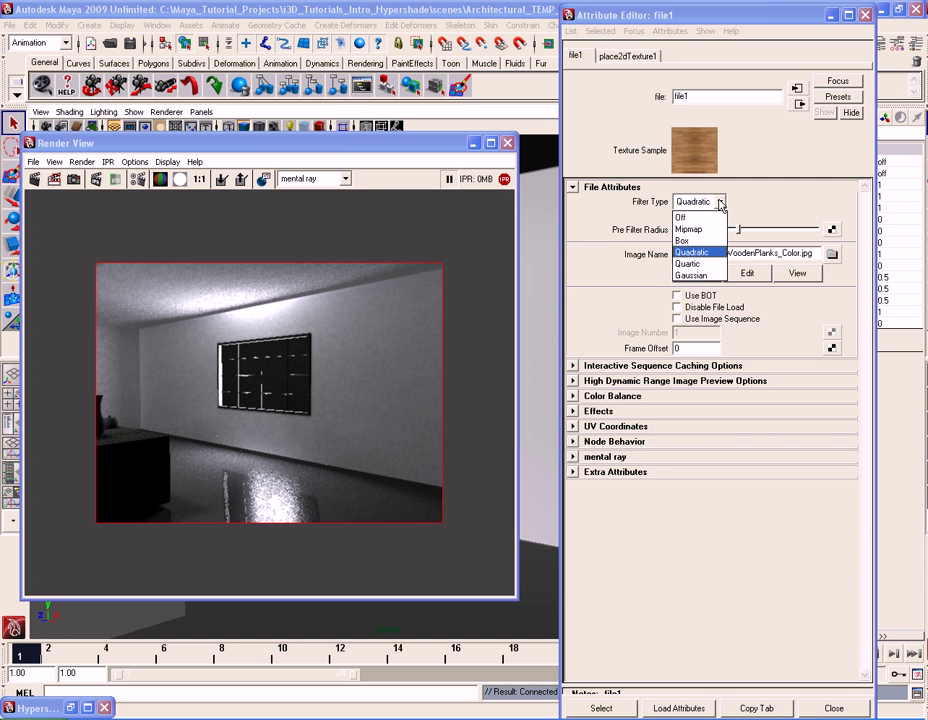
pyautogui.click(716, 230)
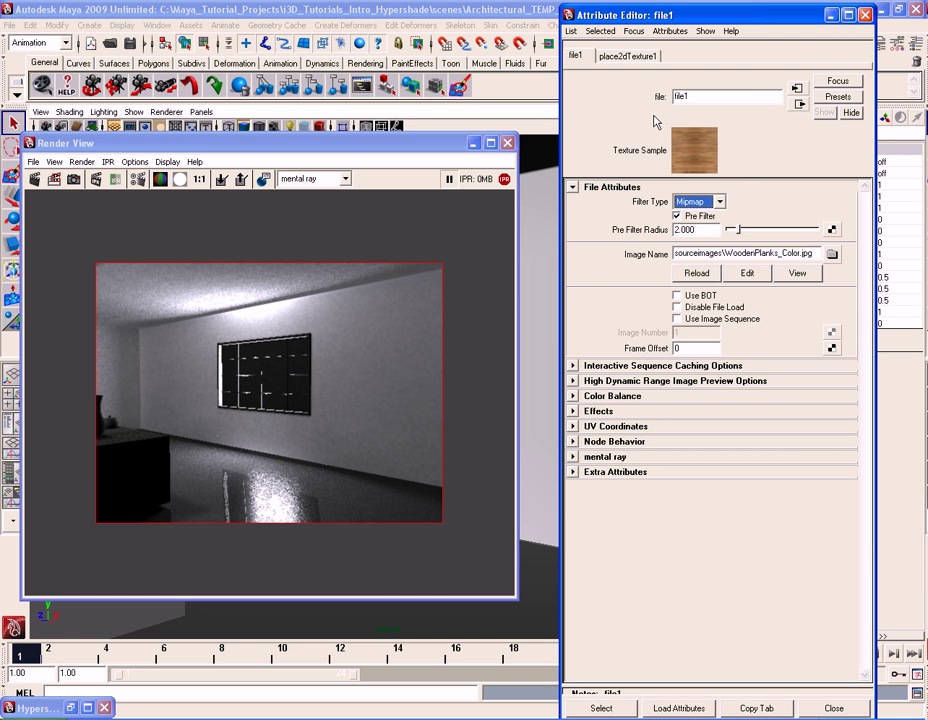
# Step: Set the wood texture's Repeat UV to 3 by 3 in its 2D placement and resume the IPR render
pyautogui.click(628, 57)
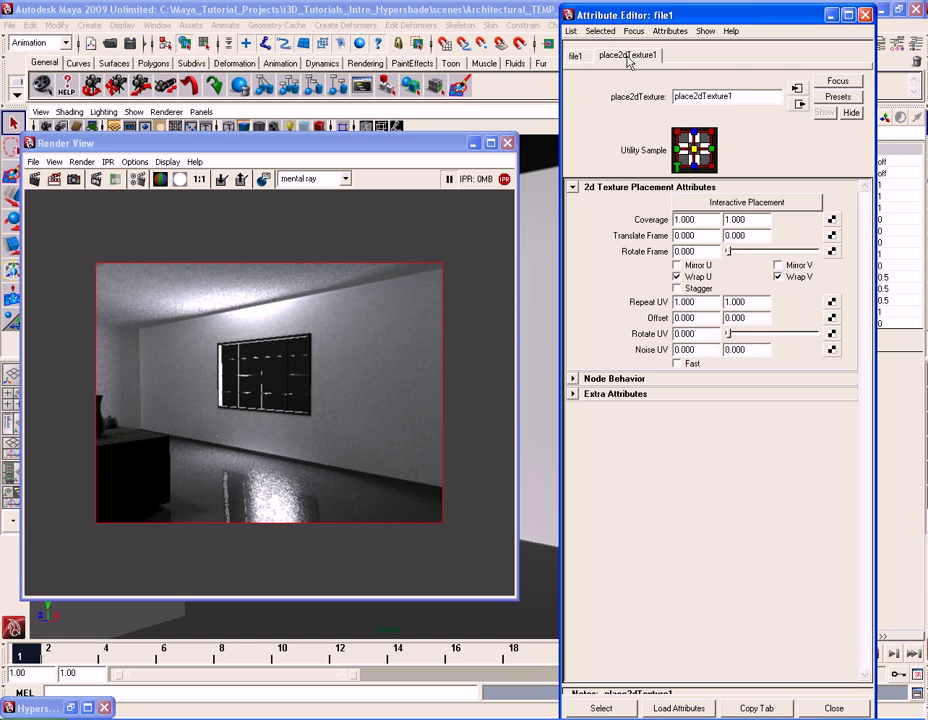
pyautogui.click(703, 303)
pyautogui.moveTo(703, 303); pyautogui.dragTo(653, 312)
pyautogui.write('3')
pyautogui.press('Tab')
pyautogui.write('3')
pyautogui.press('Return')
pyautogui.click(579, 56)
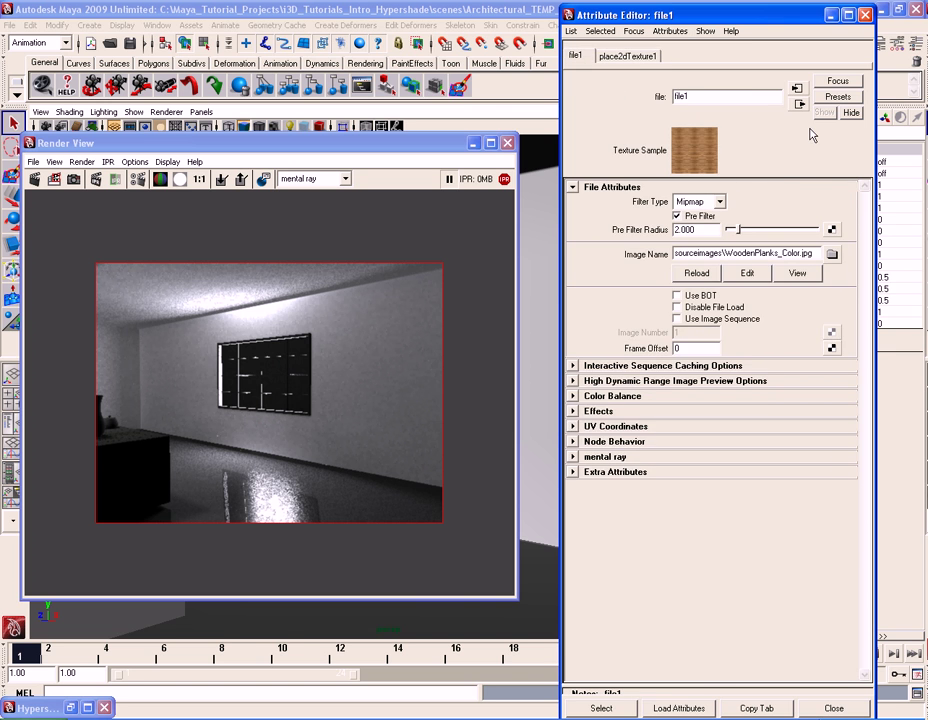
pyautogui.click(866, 14)
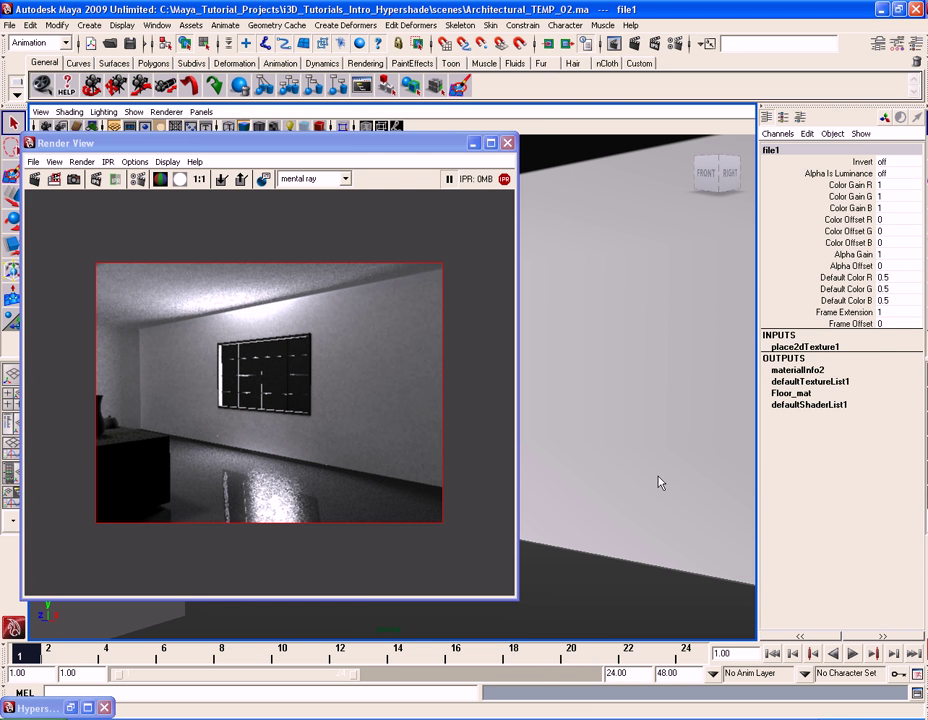
pyautogui.click(450, 180)
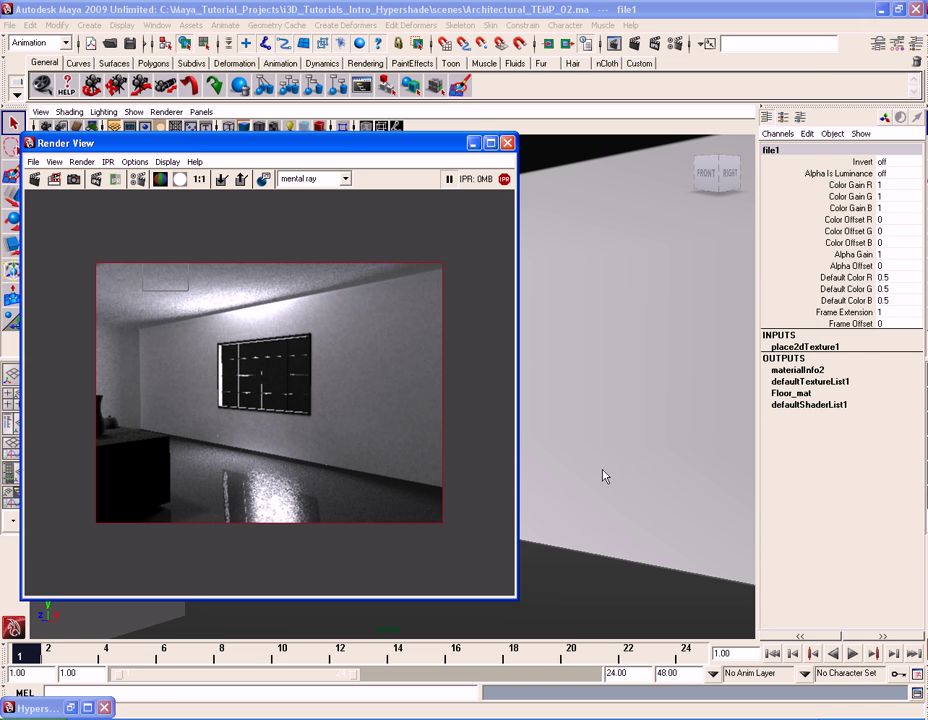
# Step: Select the floor, bring up the Hypershade and graph the network of Floor_mat
pyautogui.click(563, 590)
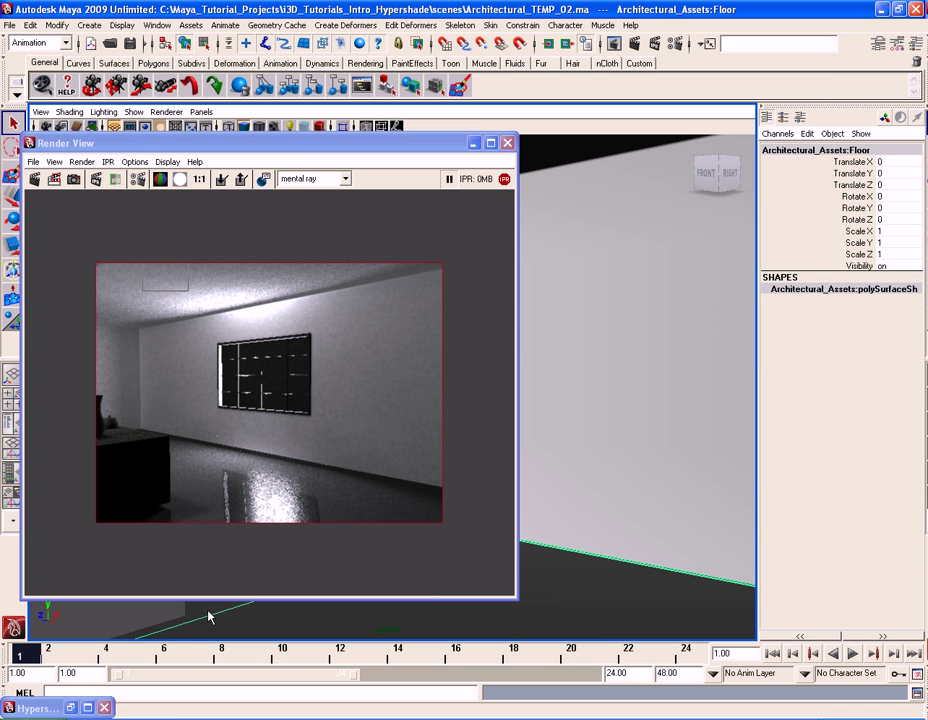
pyautogui.click(70, 708)
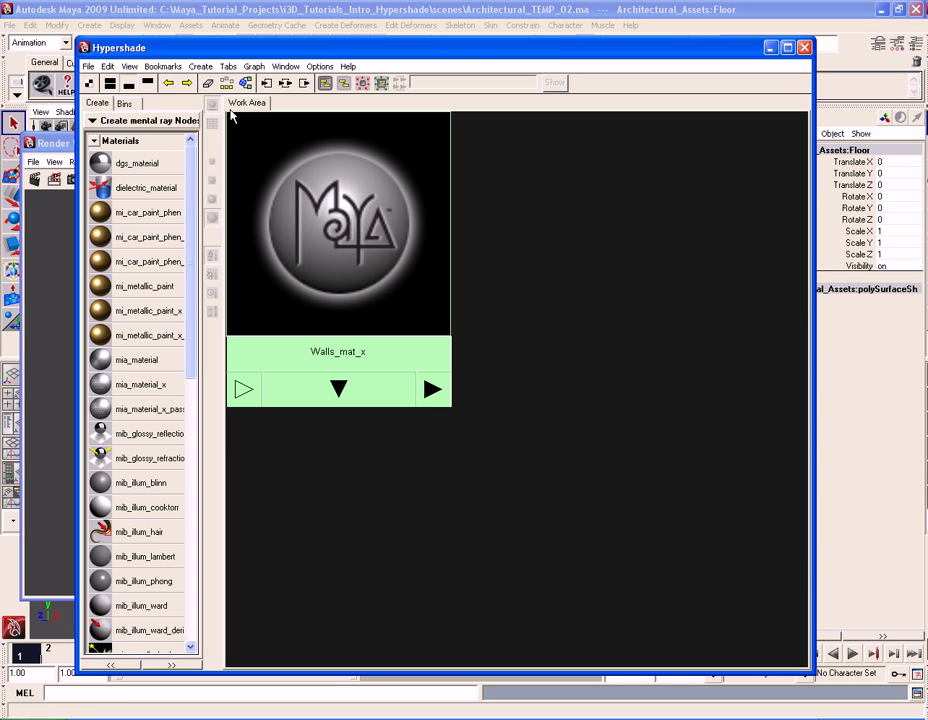
pyautogui.click(509, 308)
pyautogui.click(343, 82)
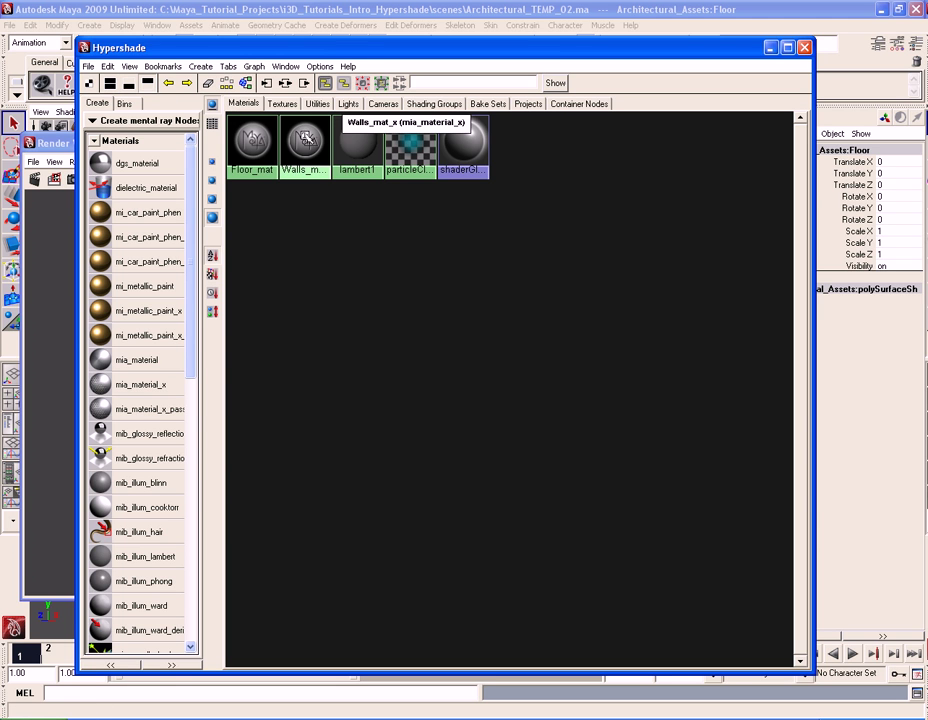
pyautogui.moveTo(253, 140); pyautogui.dragTo(249, 166, button='right')
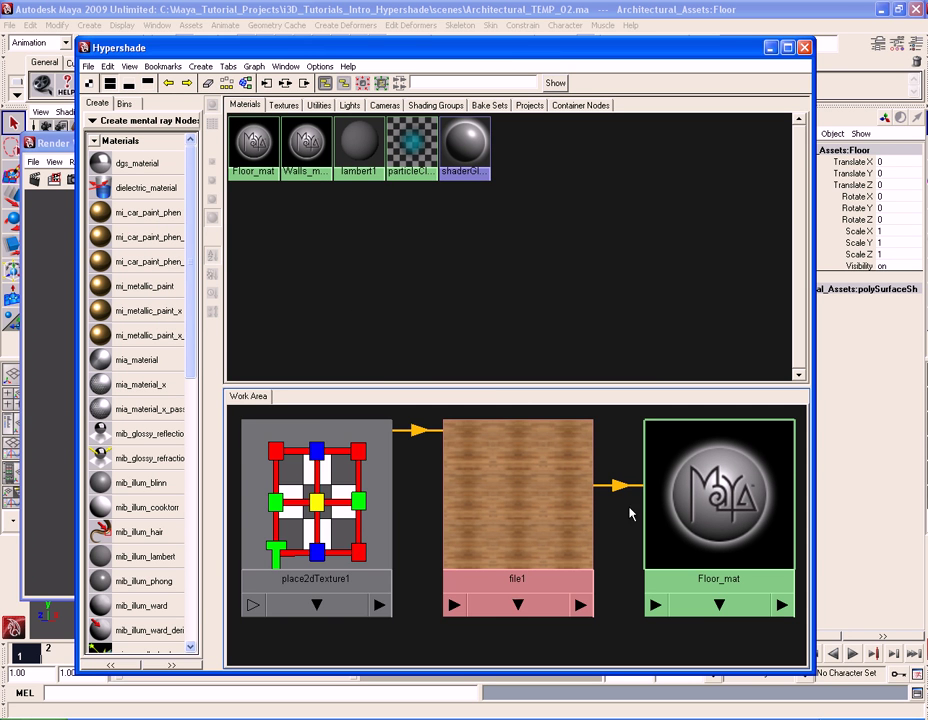
# Step: Reduce the Hypershade to its work area without the create bar, and open the attributes of Floor_mat
pyautogui.click(129, 87)
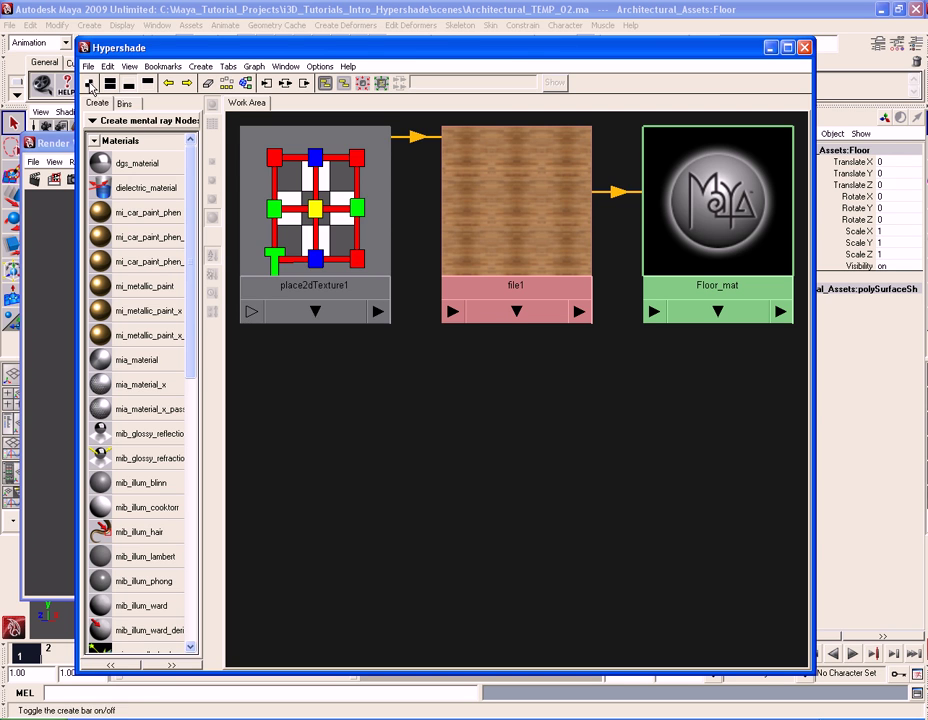
pyautogui.click(90, 84)
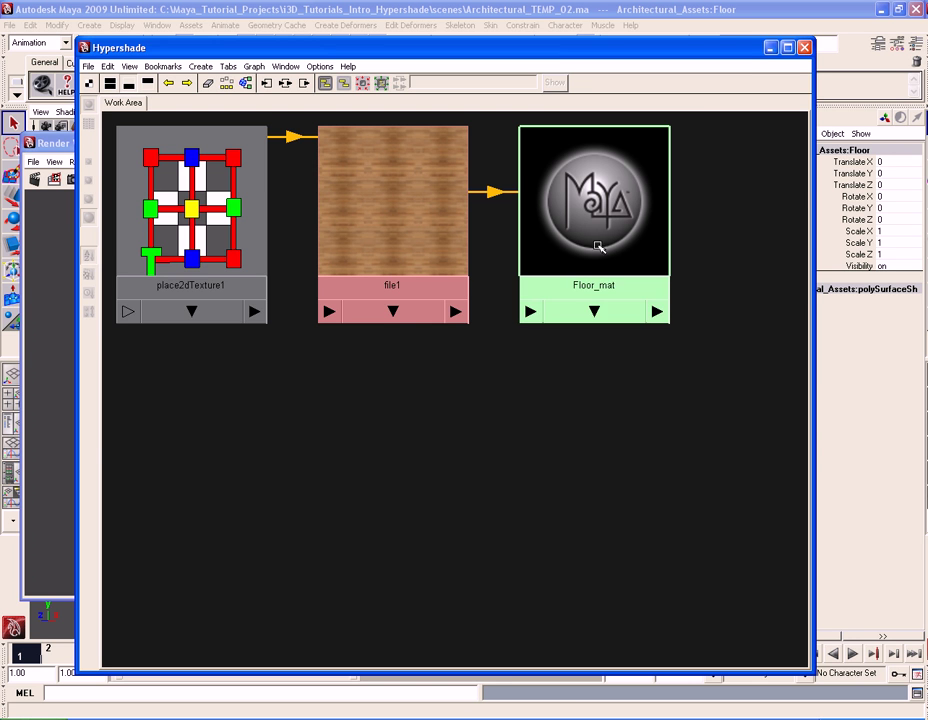
pyautogui.doubleClick(536, 266)
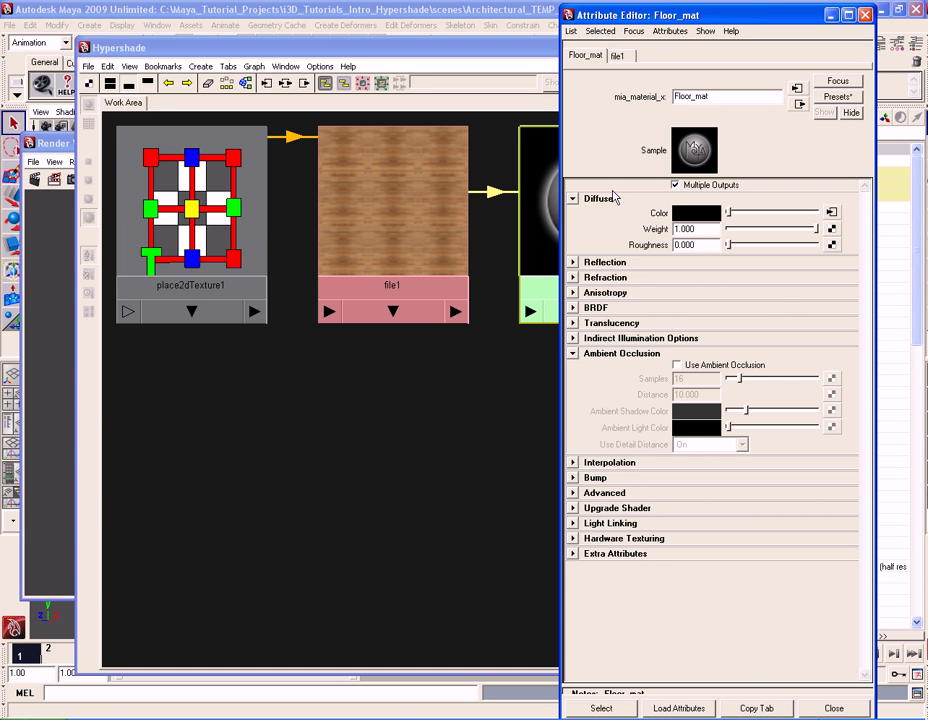
# Step: Set Floor_mat's diffuse weight and diffuse roughness to 0.5 each, and expand its reflection settings
pyautogui.doubleClick(707, 229)
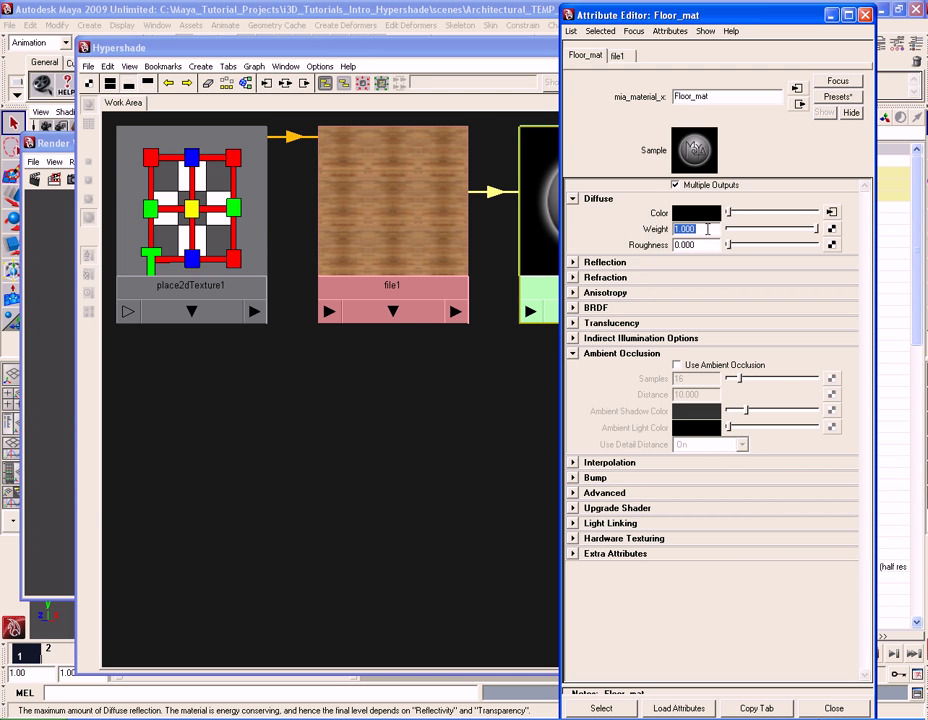
pyautogui.write('0.5')
pyautogui.press('Return')
pyautogui.doubleClick(710, 244)
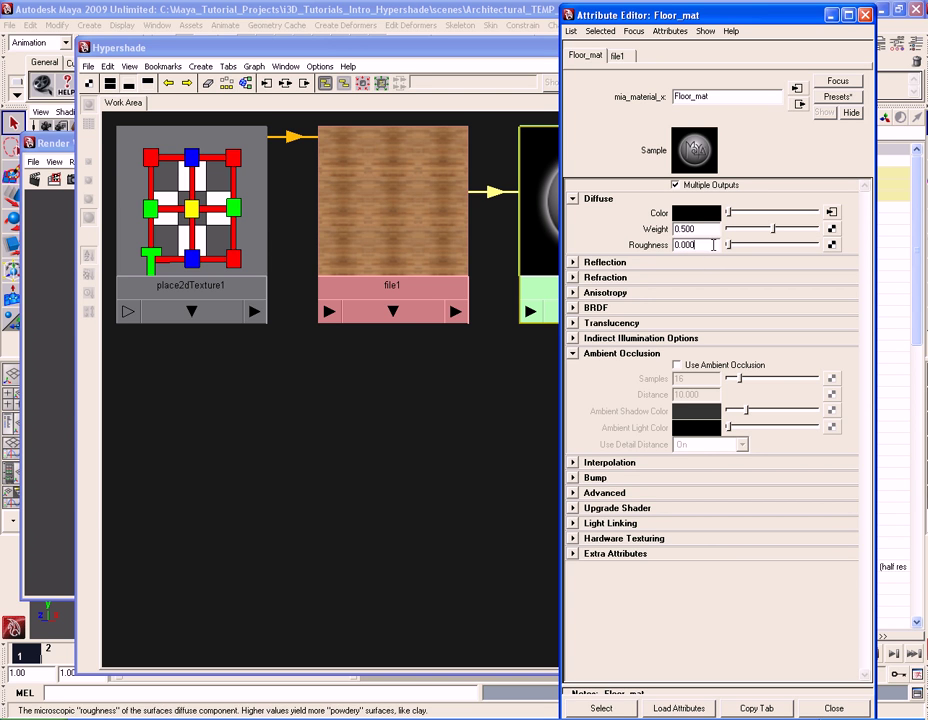
pyautogui.write('0.5')
pyautogui.press('Return')
pyautogui.click(616, 263)
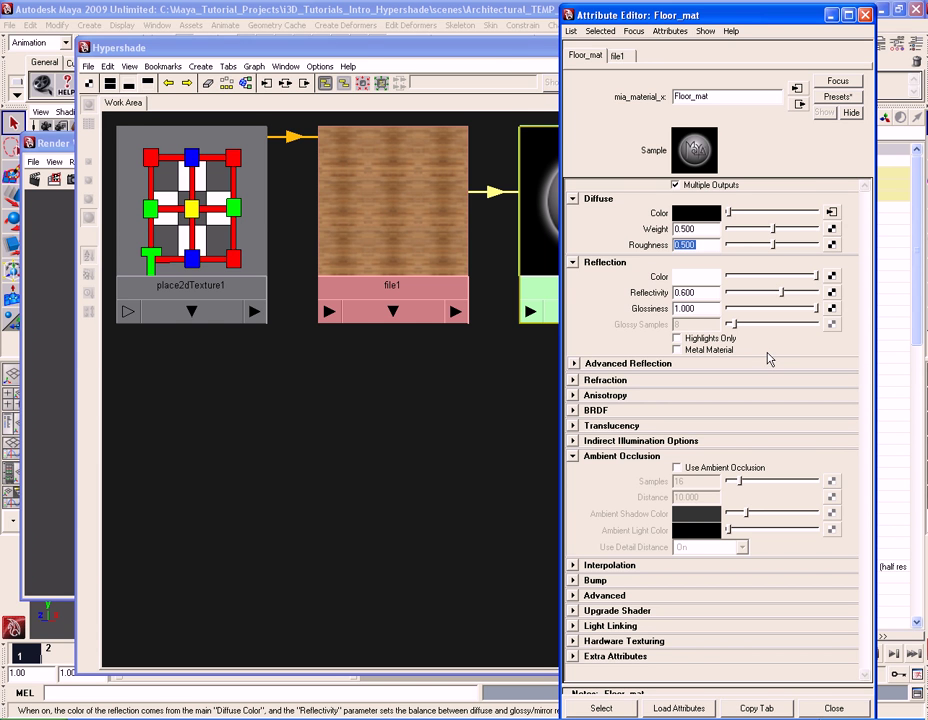
# Step: Minimize the Hypershade, restart the IPR render and limit its tuning region to the full width of the floor area
pyautogui.click(508, 57)
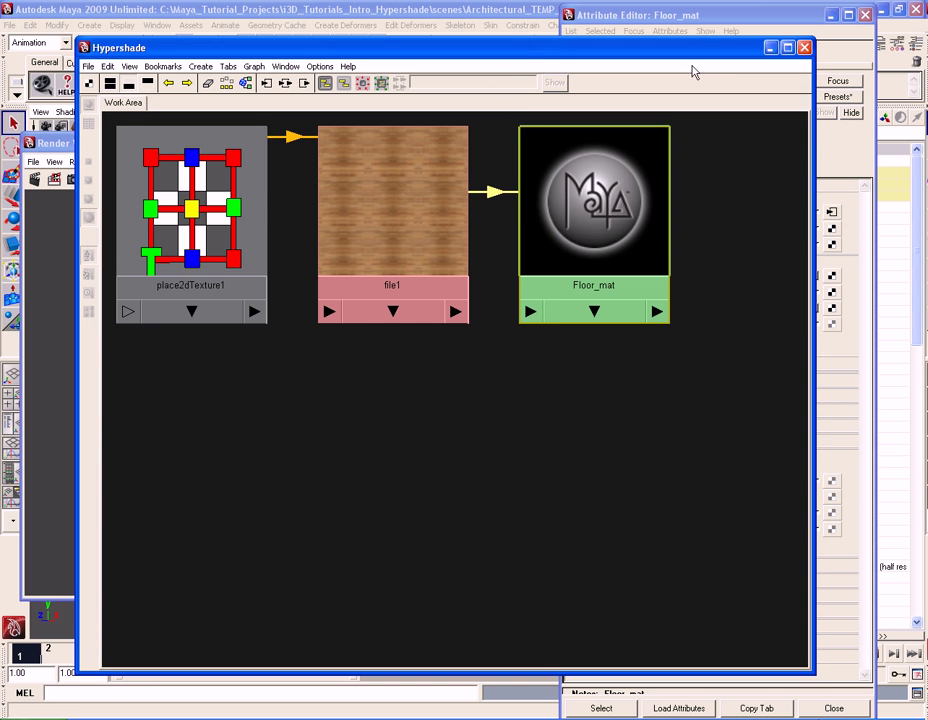
pyautogui.click(770, 52)
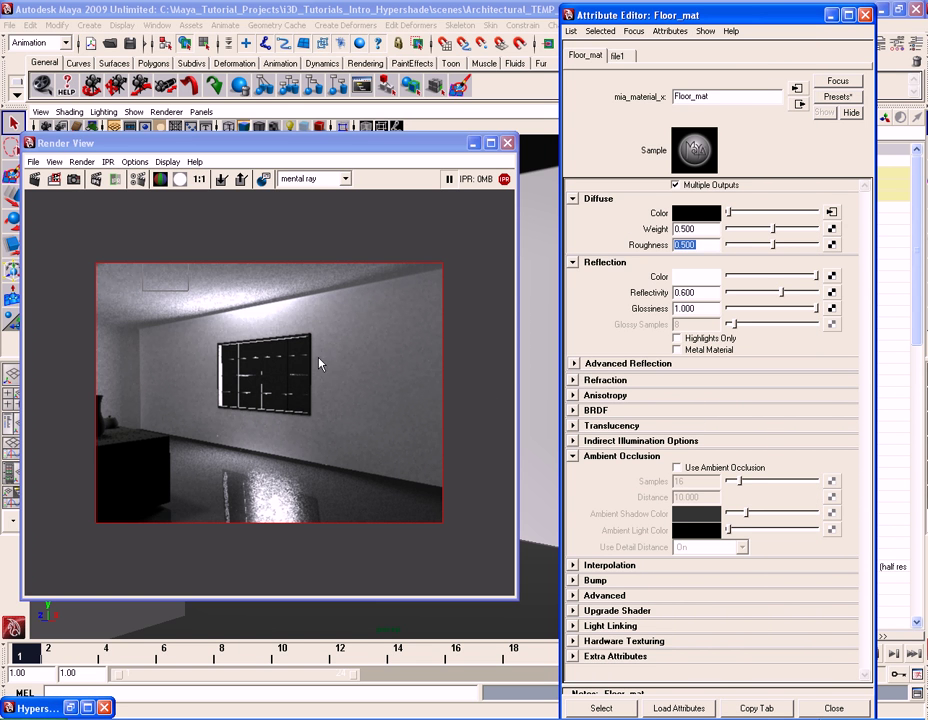
pyautogui.click(452, 180)
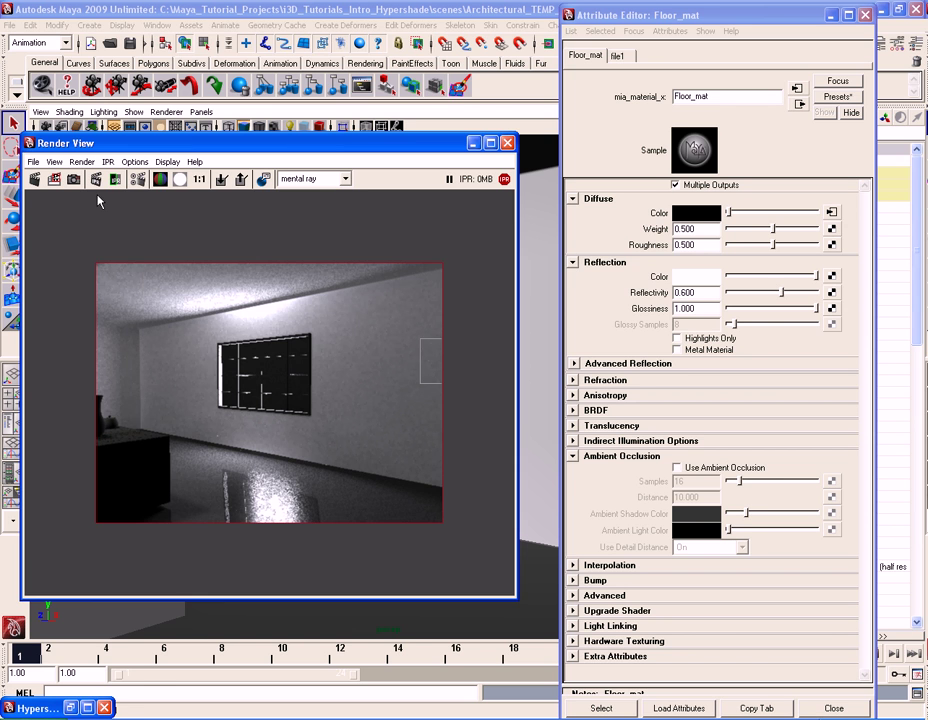
pyautogui.click(97, 180)
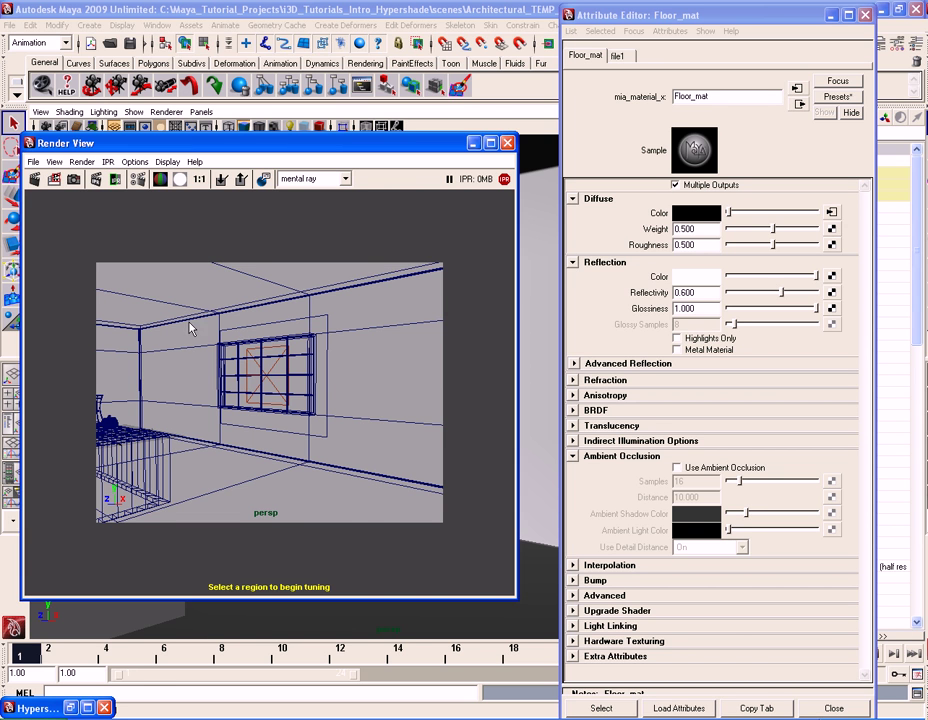
pyautogui.moveTo(110, 437); pyautogui.dragTo(443, 528)
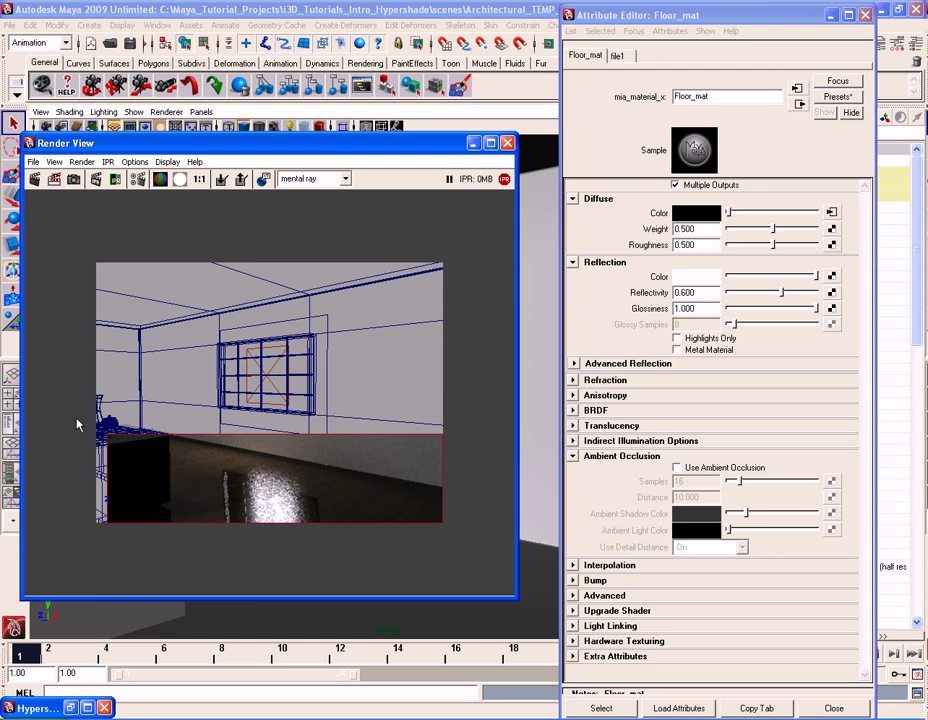
pyautogui.moveTo(79, 420); pyautogui.dragTo(464, 547)
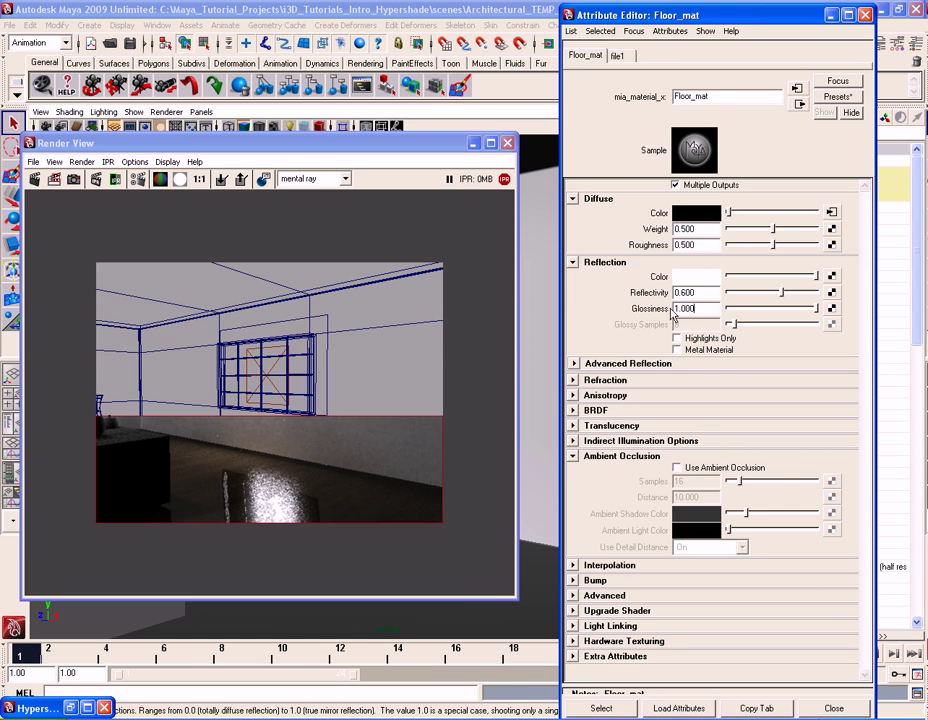
# Step: Set the reflection glossiness of Floor_mat to 0.5
pyautogui.doubleClick(705, 309)
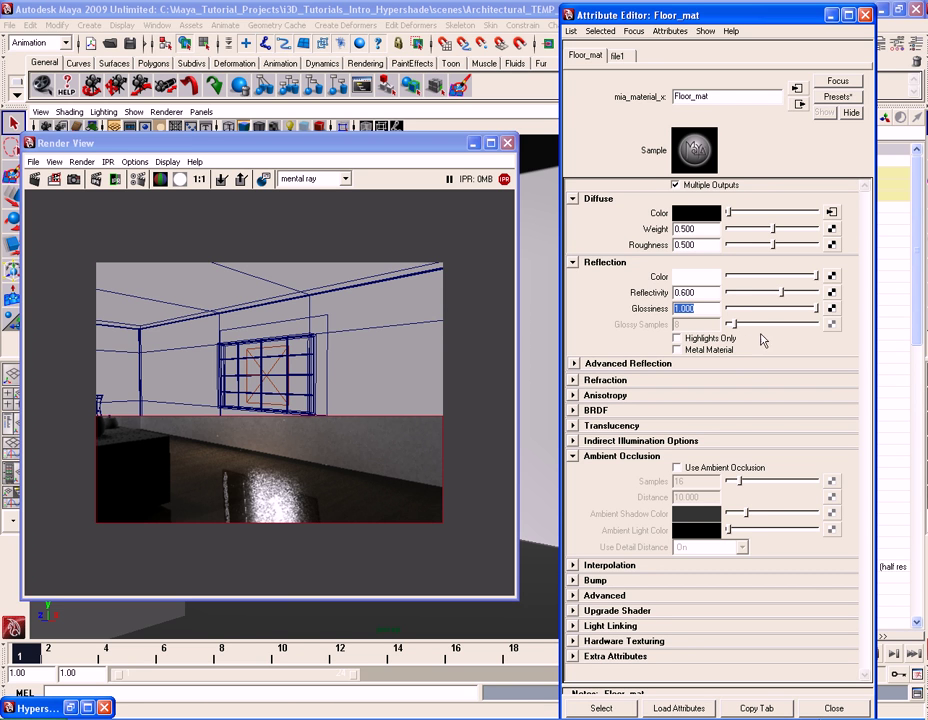
pyautogui.write('.5')
pyautogui.press('Return')
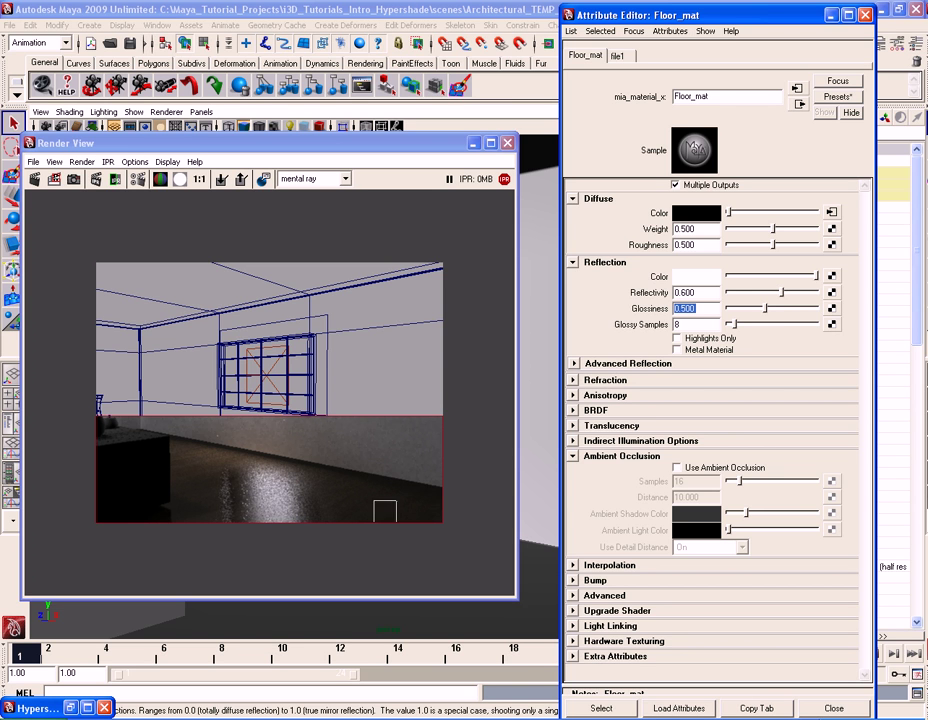
# Step: Try a lower reflection glossiness of about 0.24 on the floor, and restore it to 0.5
pyautogui.moveTo(765, 308); pyautogui.dragTo(738, 313)
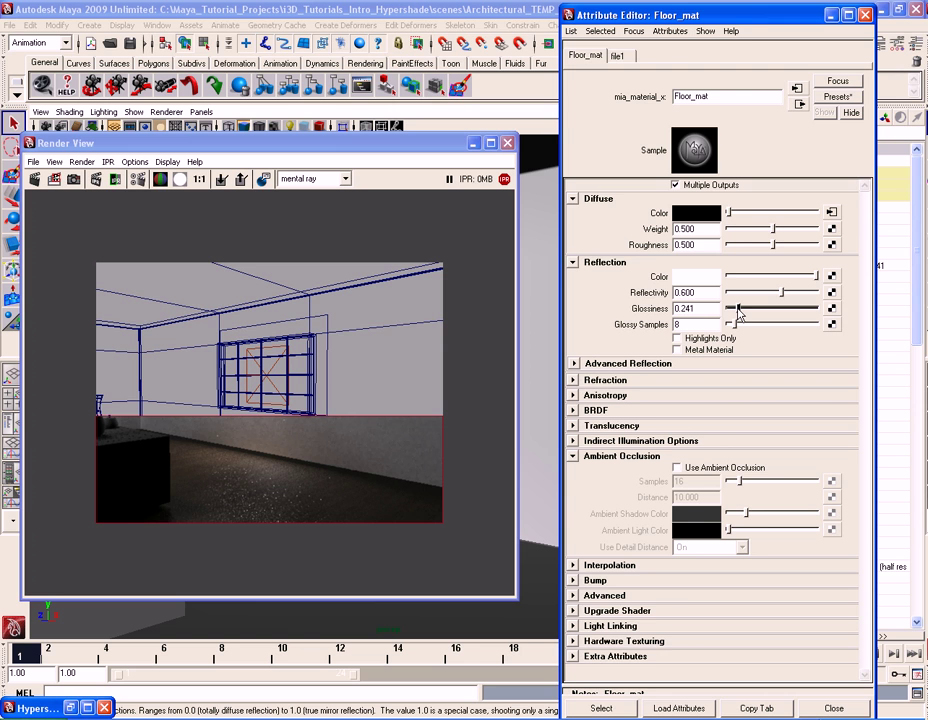
pyautogui.doubleClick(715, 310)
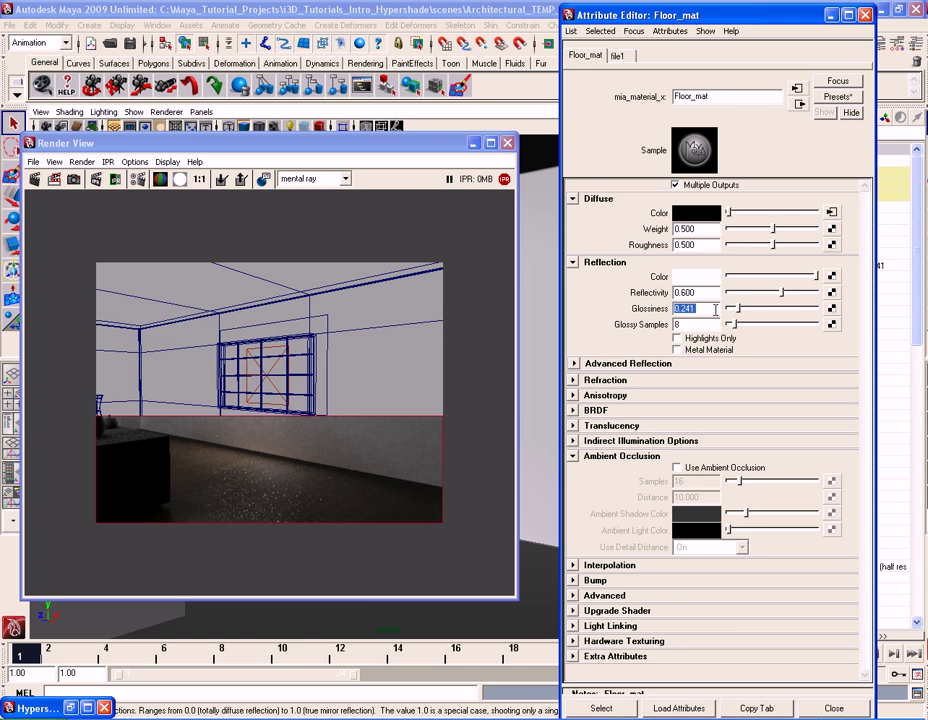
pyautogui.write('0.5')
pyautogui.press('Return')
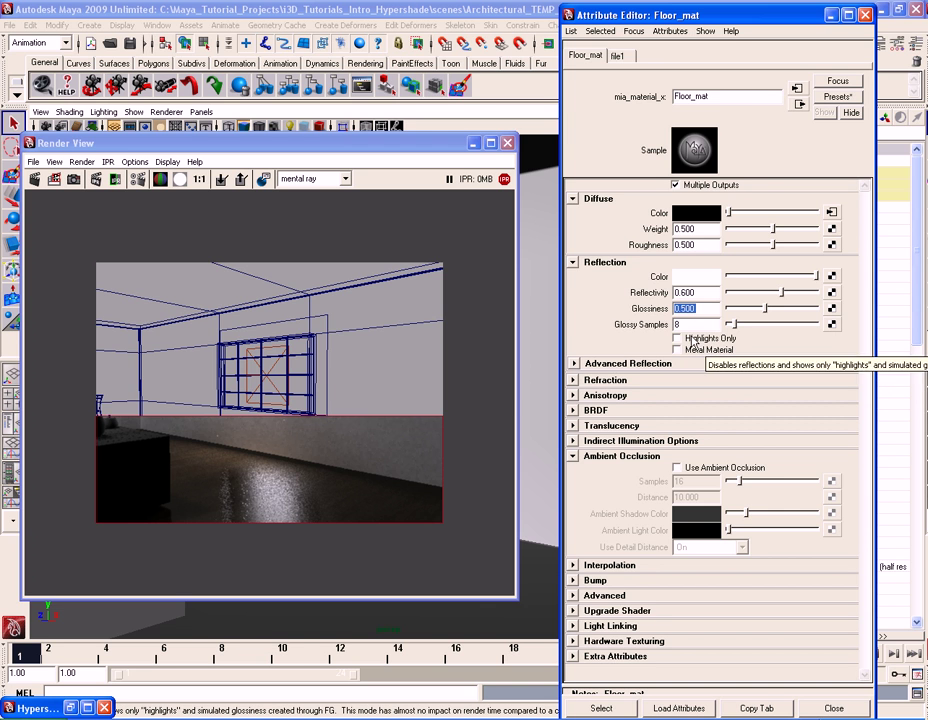
# Step: Enable Highlights Only for the floor's reflections, comparing it on and off, and test Metal Material before switching that off again
pyautogui.click(690, 340)
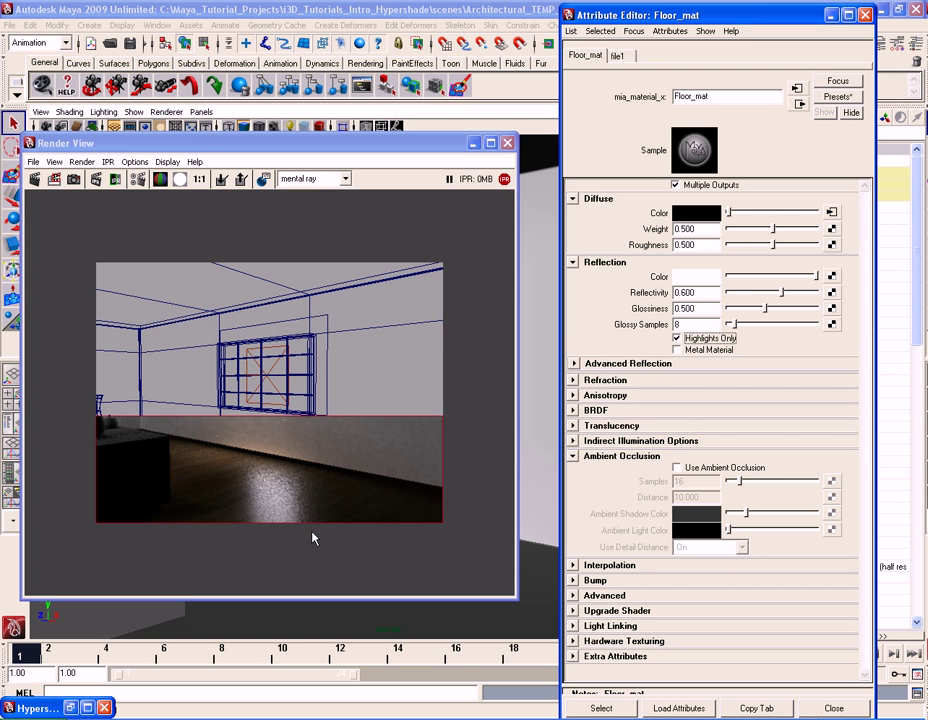
pyautogui.click(678, 338)
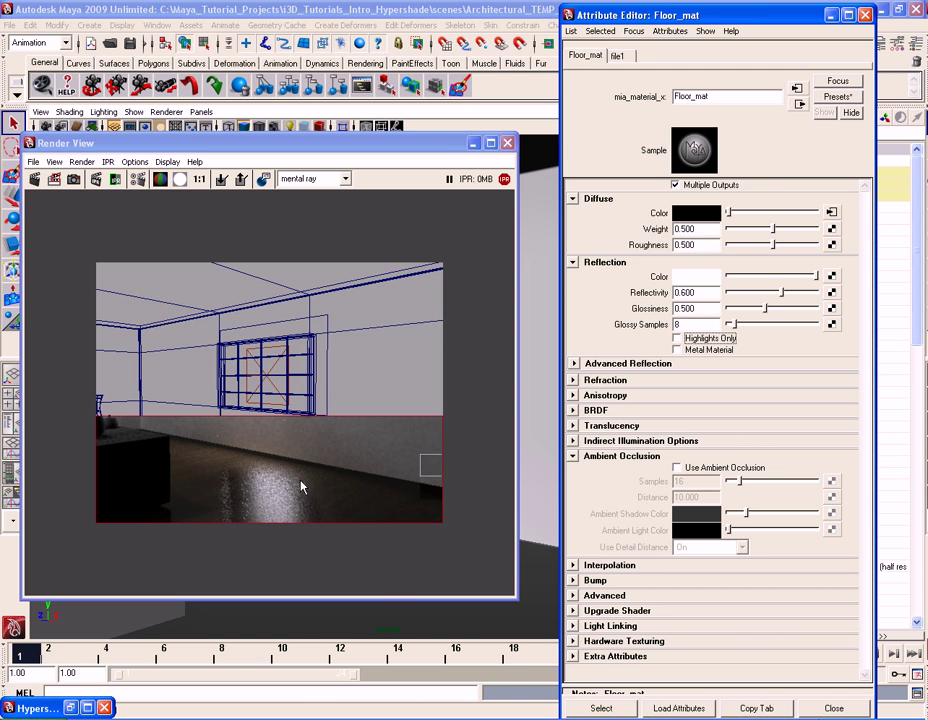
pyautogui.click(678, 338)
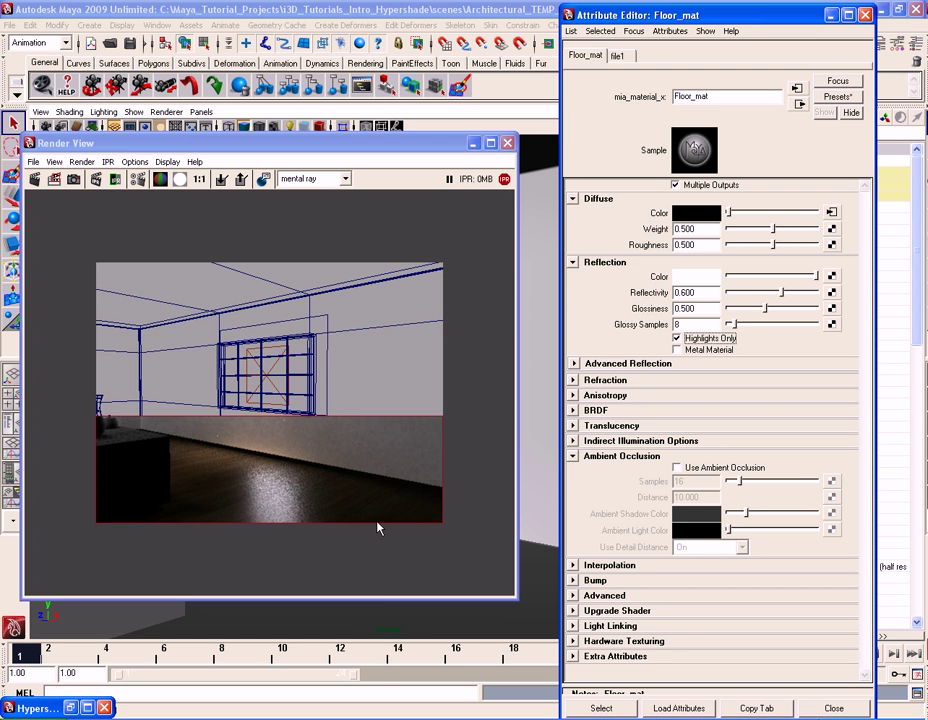
pyautogui.click(678, 349)
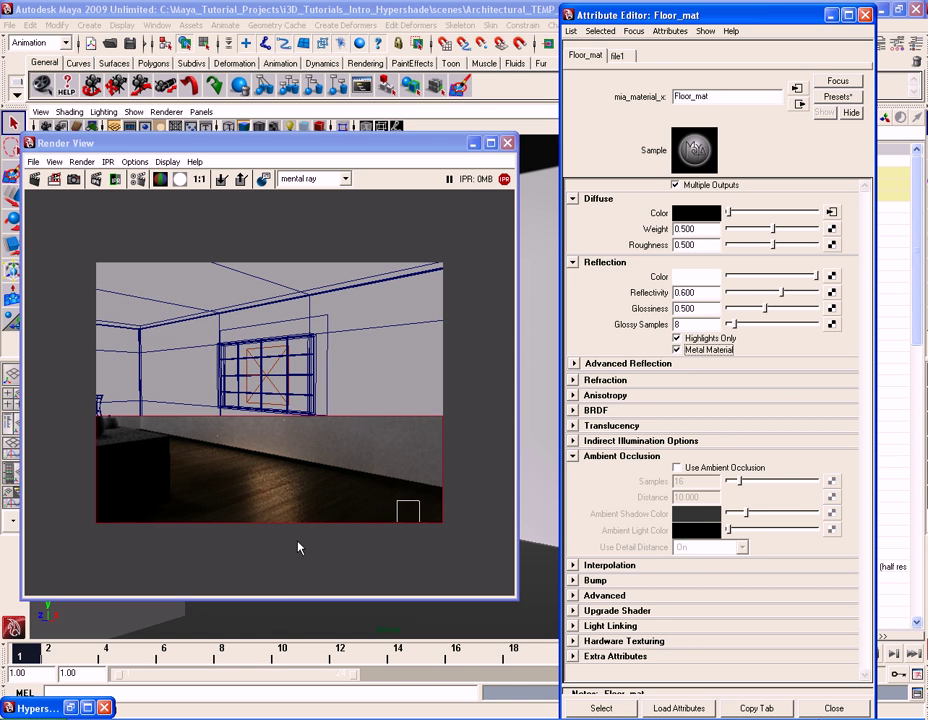
pyautogui.click(702, 352)
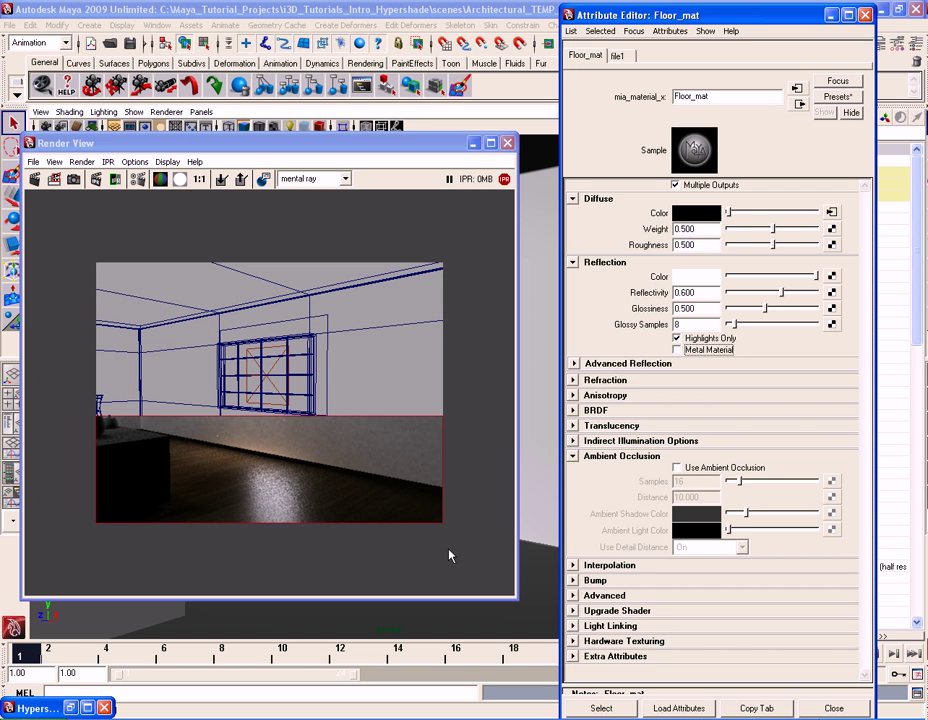
# Step: Enable Use Max Distance in Floor_mat's advanced reflection settings and set the maximum distance to 150
pyautogui.click(630, 366)
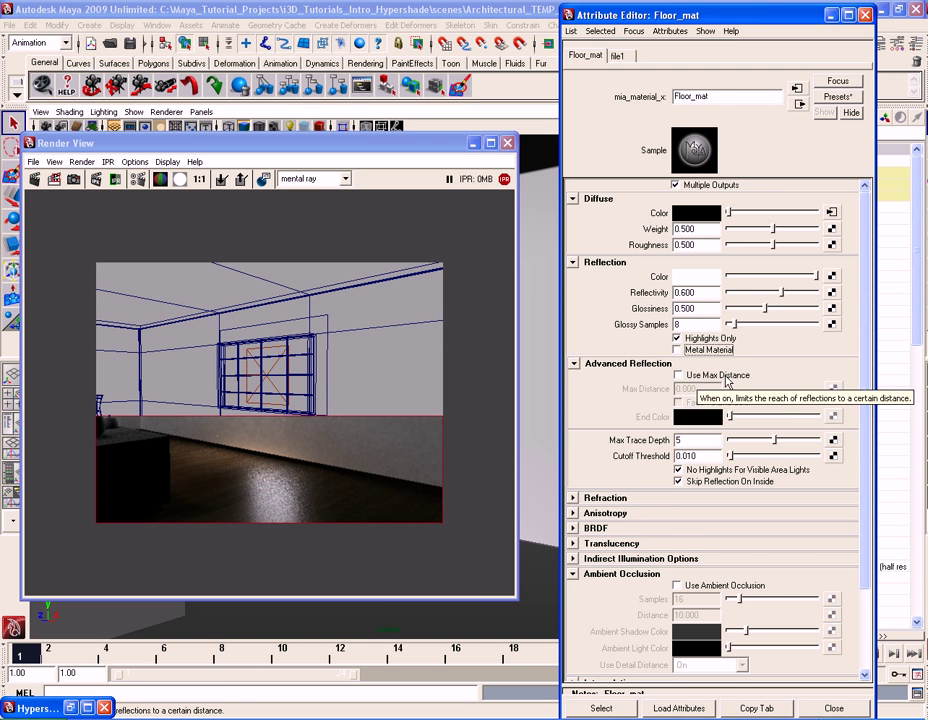
pyautogui.click(680, 376)
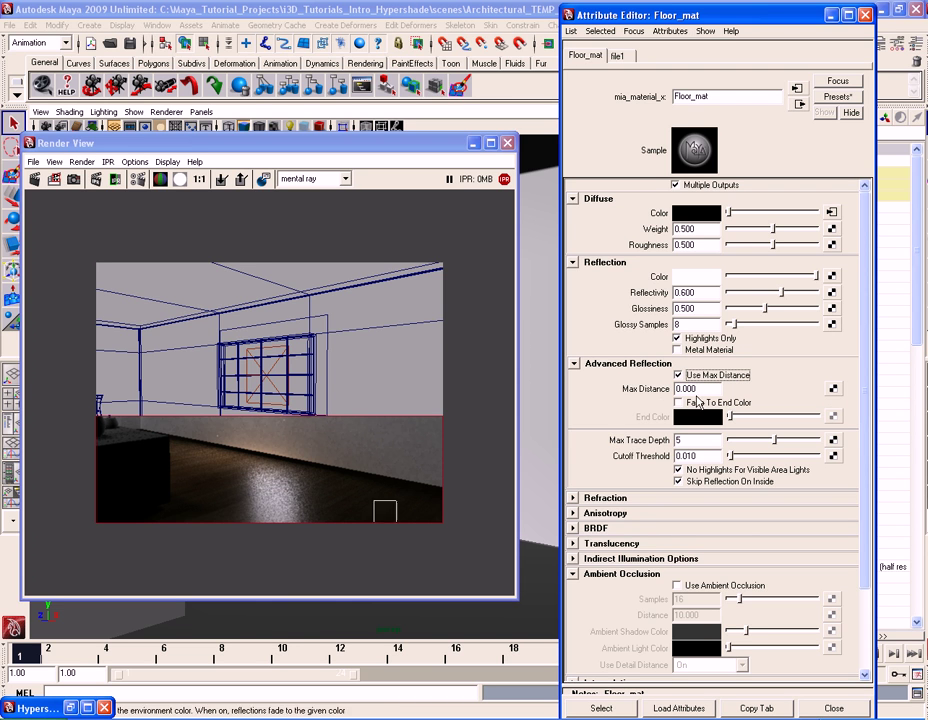
pyautogui.press('Tab')
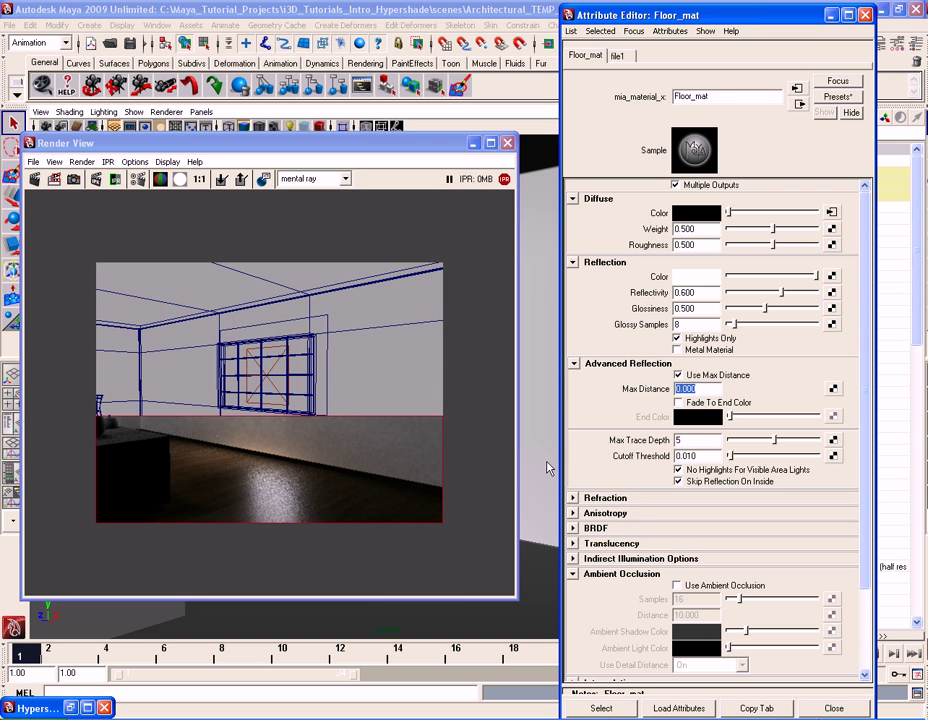
pyautogui.click(705, 389)
pyautogui.doubleClick(705, 389)
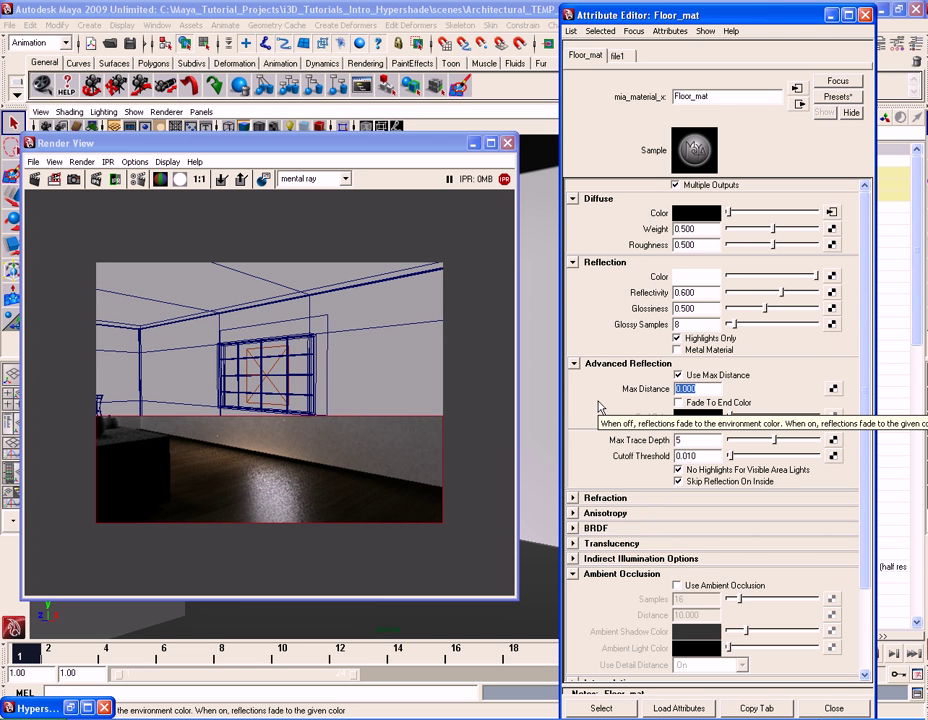
pyautogui.write('150')
pyautogui.press('Return')
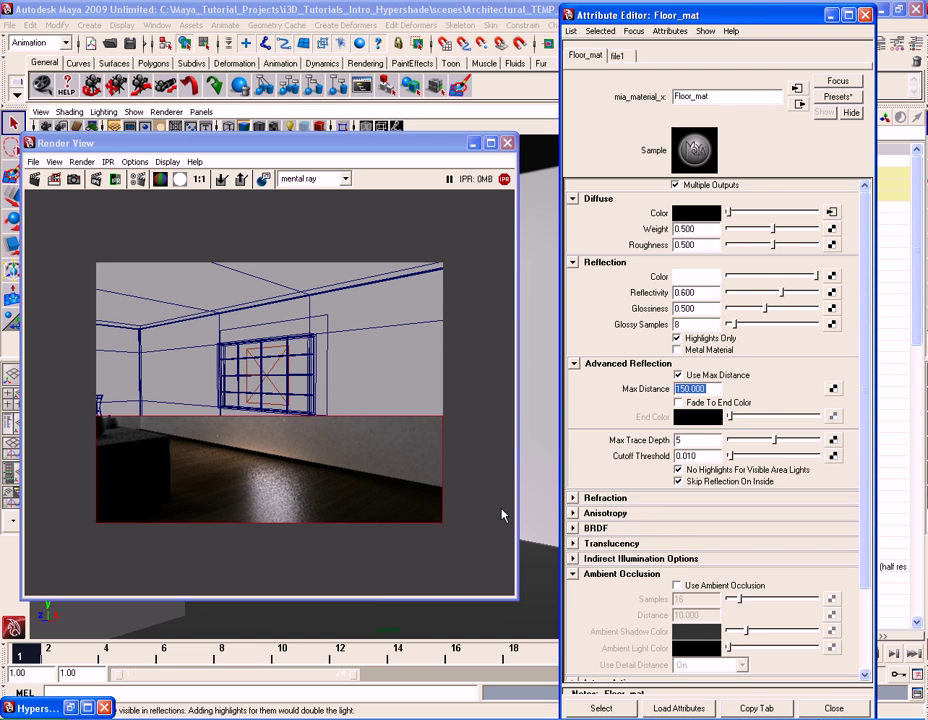
# Step: Compare the floor's reflections with and without the max distance while Highlights Only is off, and re-enable both options
pyautogui.click(705, 342)
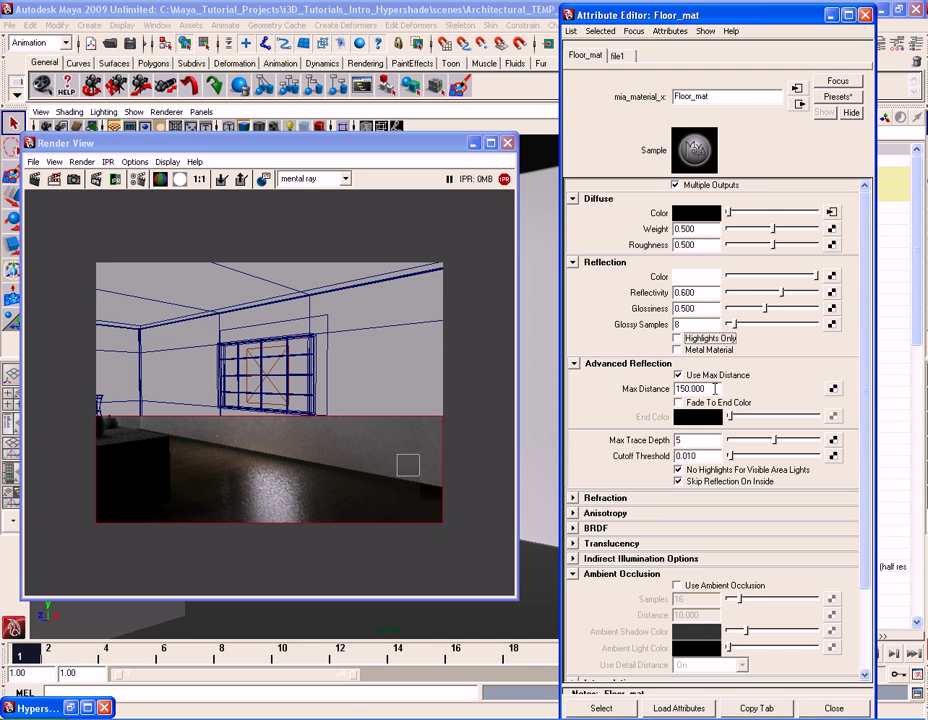
pyautogui.click(710, 375)
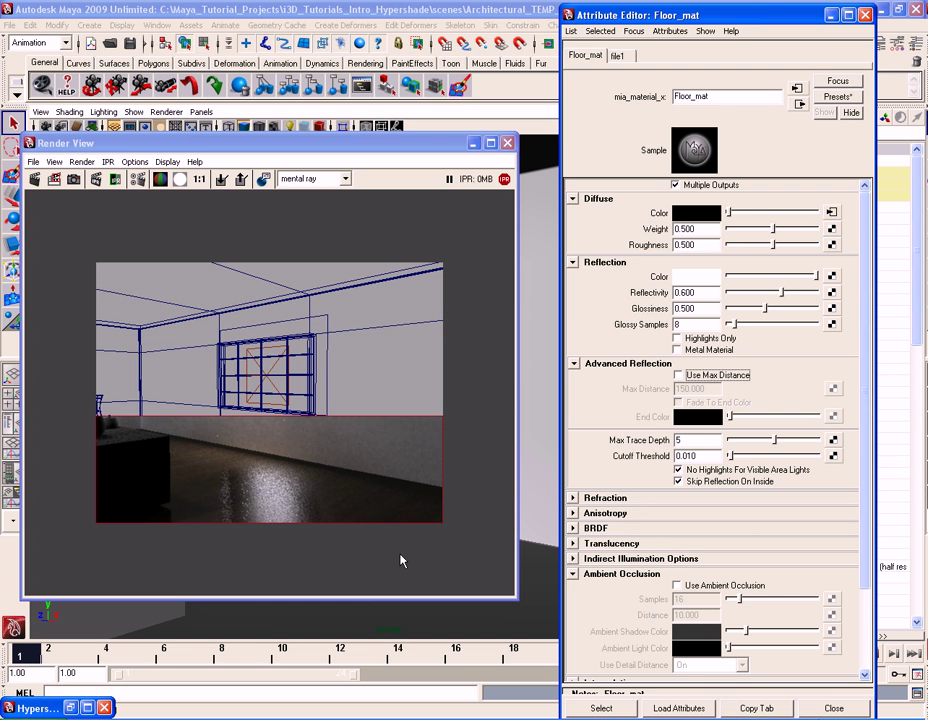
pyautogui.click(692, 377)
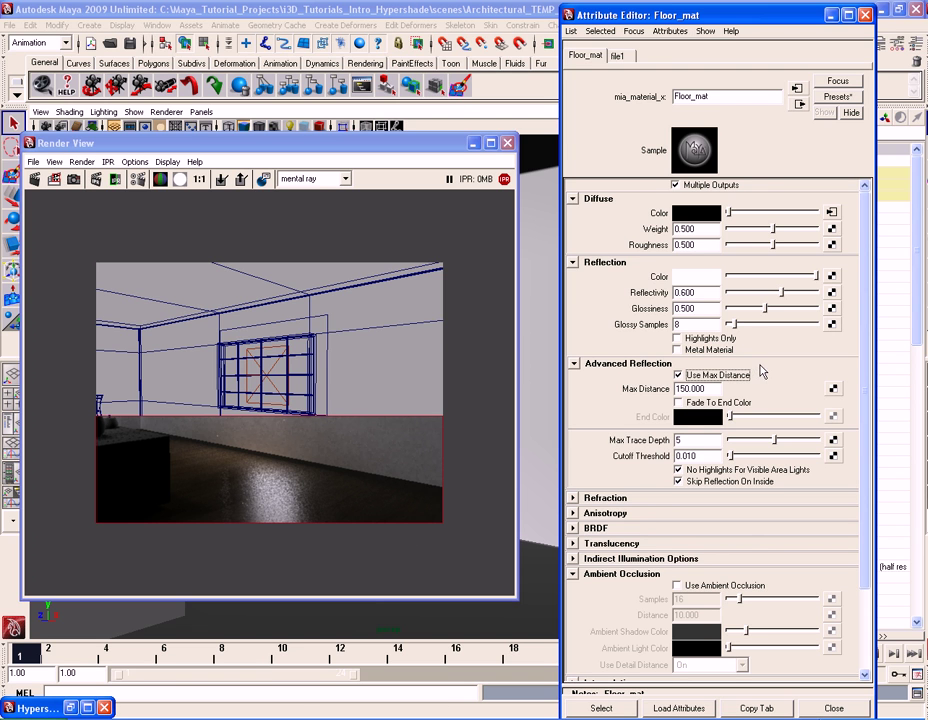
pyautogui.click(697, 340)
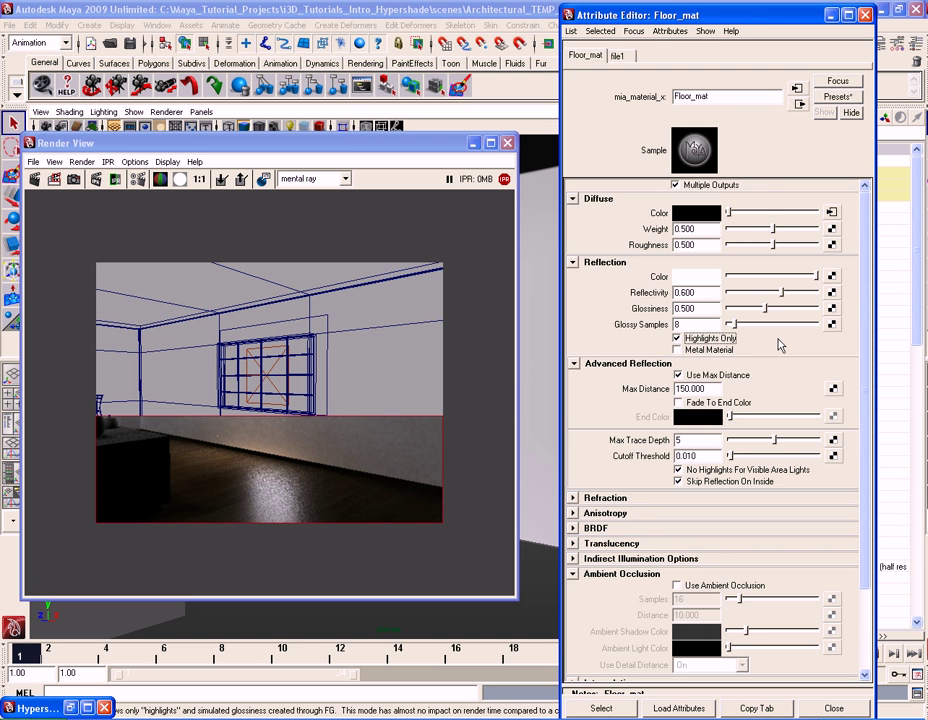
# Step: Collapse the reflection settings and examine Floor_mat's refraction and advanced refraction settings
pyautogui.click(606, 263)
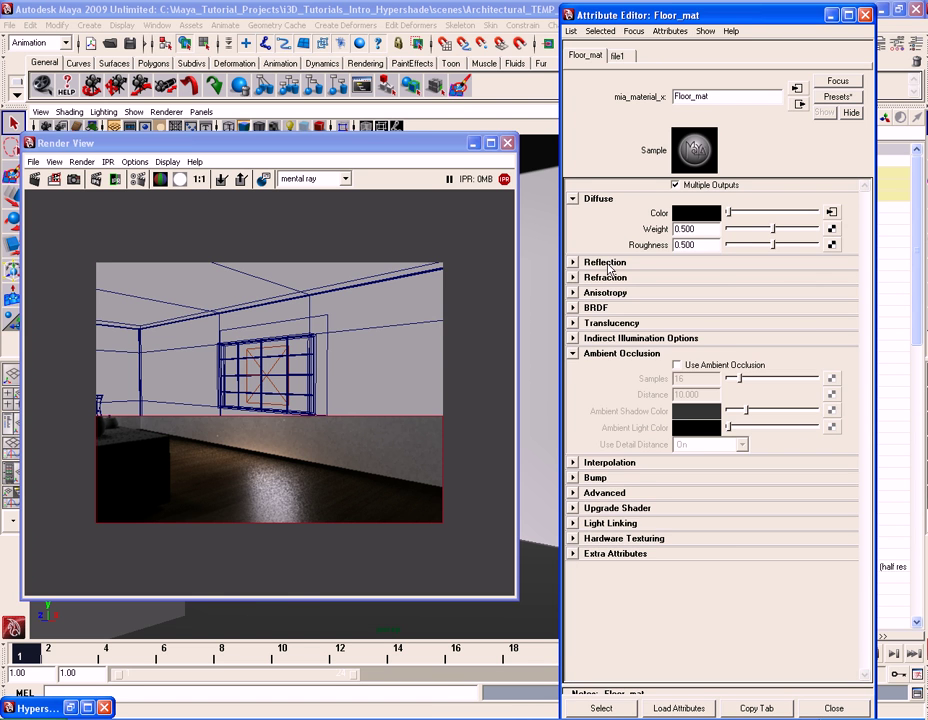
pyautogui.click(606, 279)
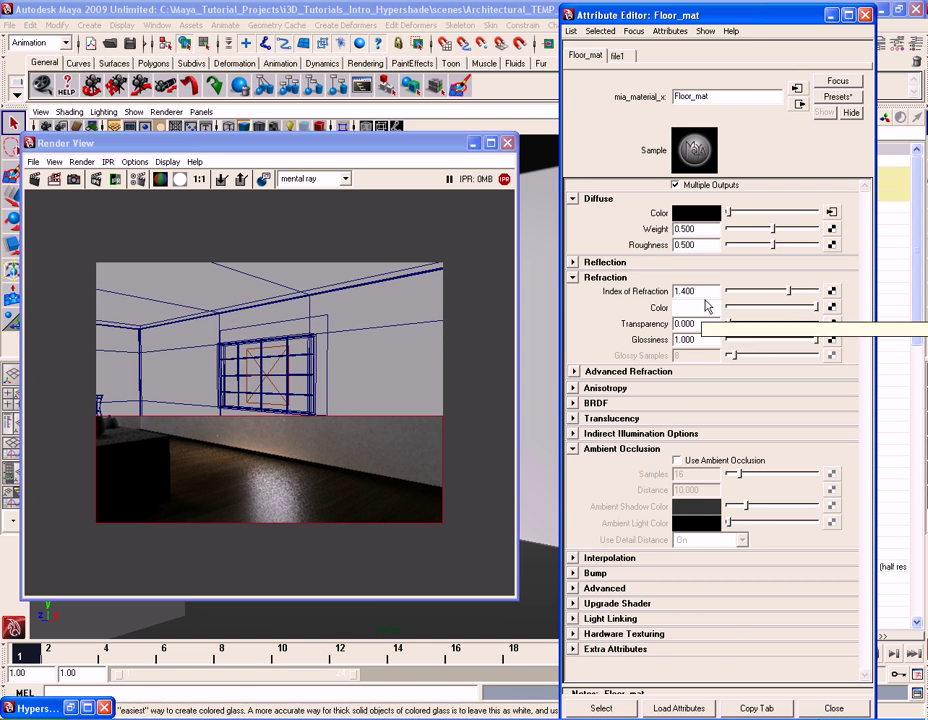
pyautogui.click(657, 372)
pyautogui.click(626, 373)
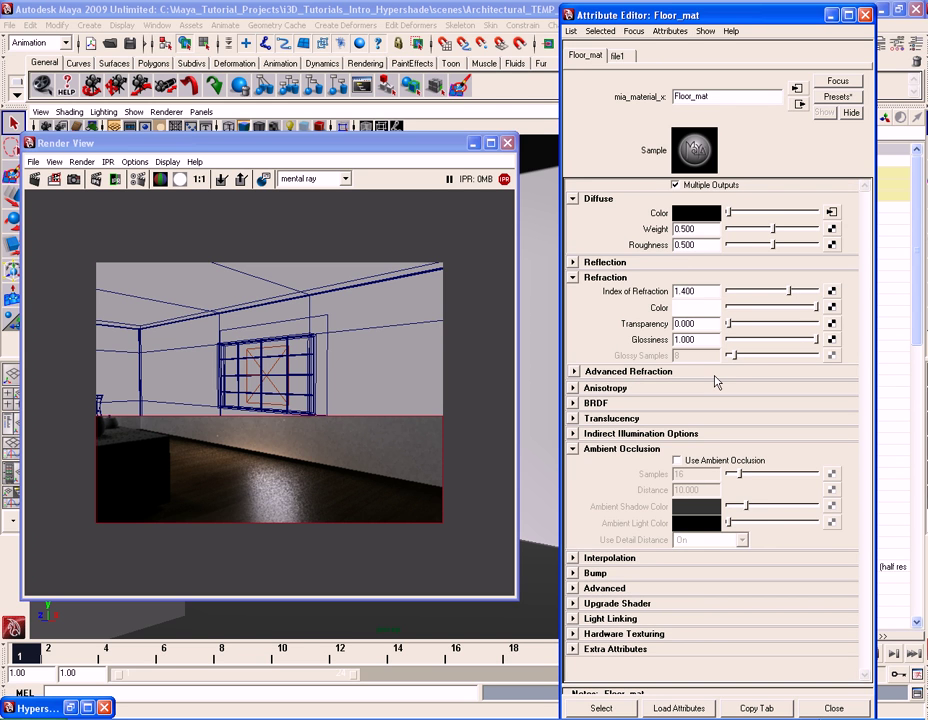
pyautogui.click(607, 278)
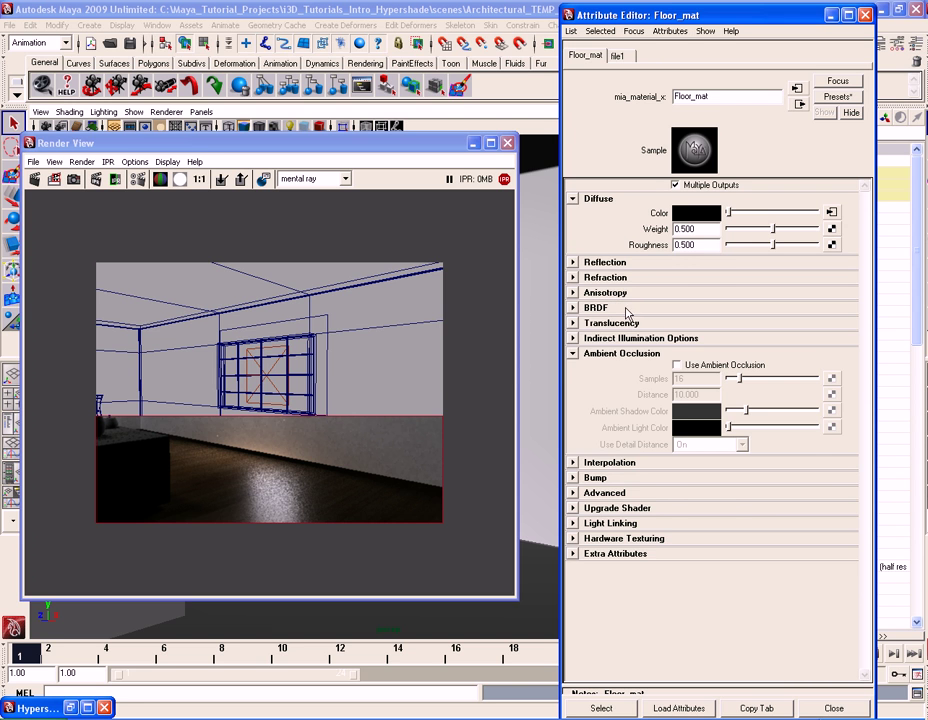
# Step: Enable Use Fresnel Reflection in Floor_mat's BRDF settings and close the material's attributes
pyautogui.click(600, 310)
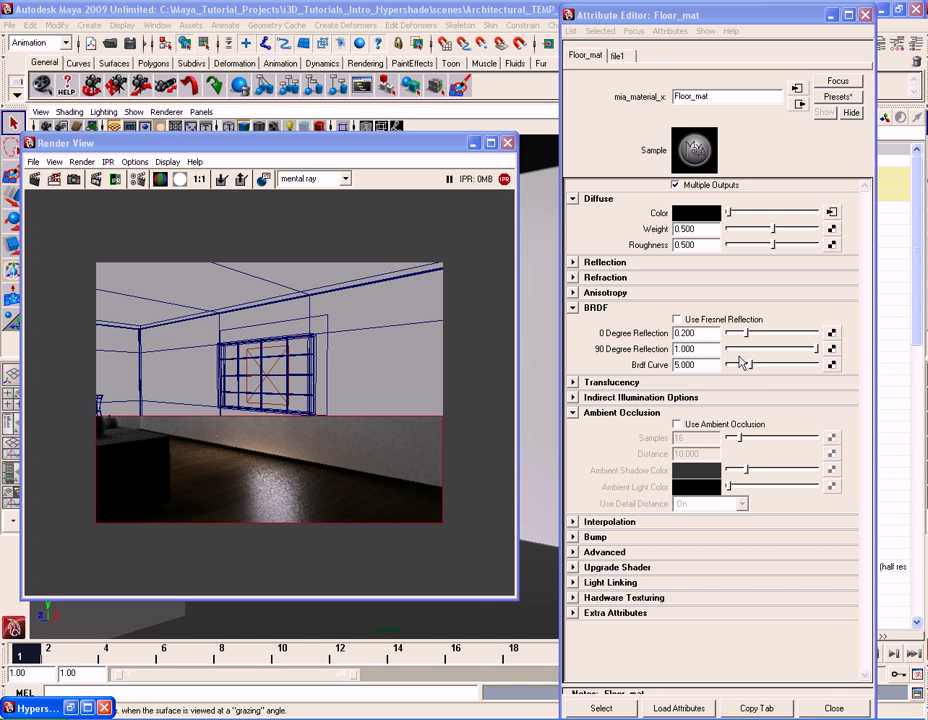
pyautogui.click(677, 320)
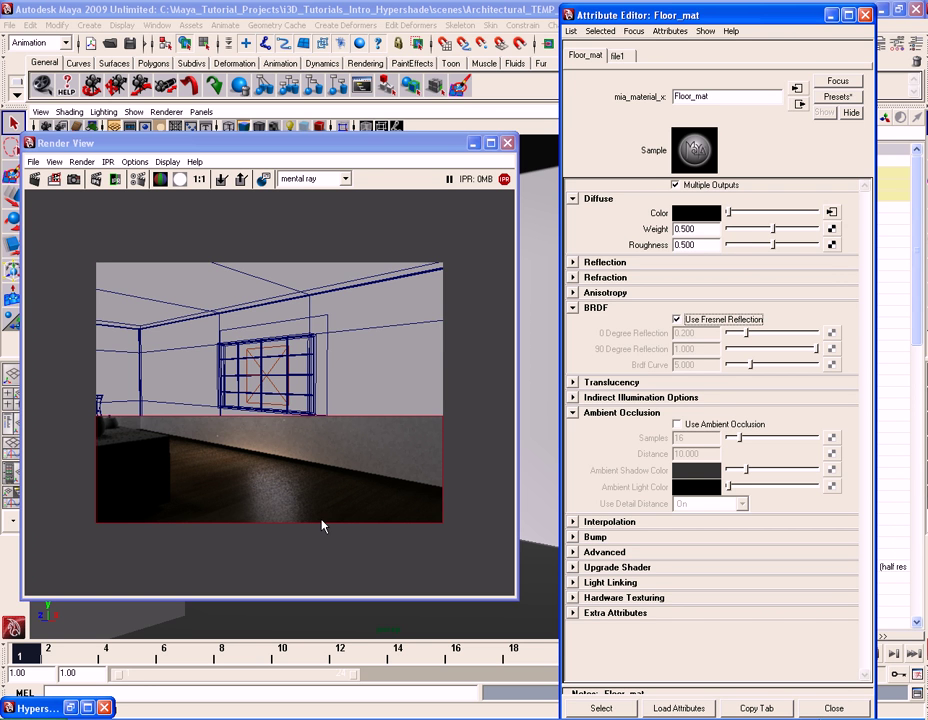
pyautogui.hotkey('ctrl', 'a')
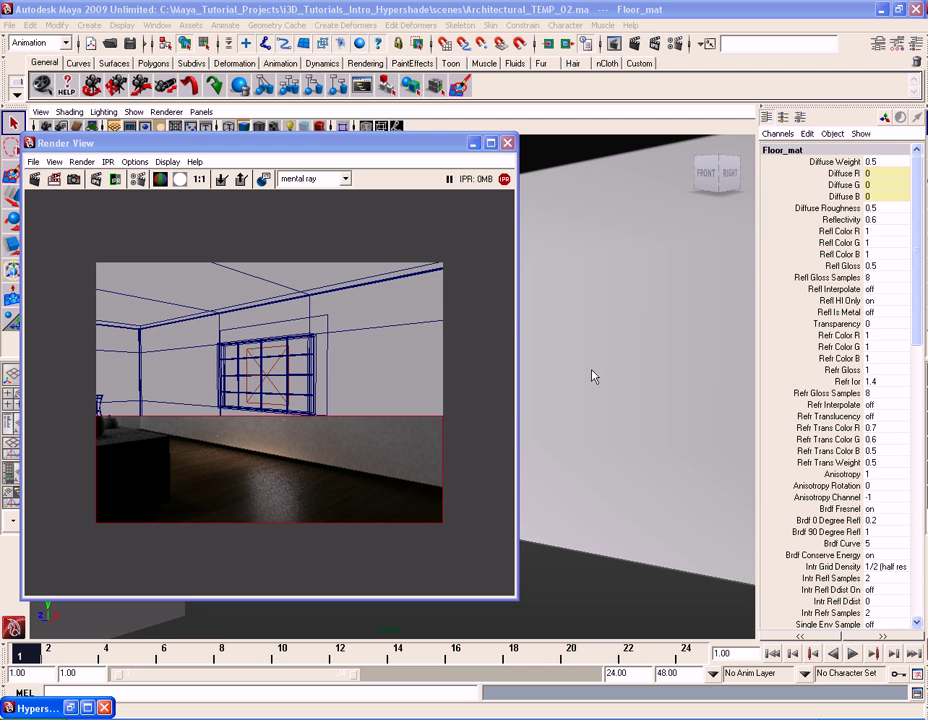
# Step: Compare the floor's Fresnel reflections in the IPR render from a steep downward view and a low grazing view
pyautogui.click(603, 415)
pyautogui.keyDown('alt'); pyautogui.moveTo(603, 404); pyautogui.dragTo(617, 369); pyautogui.keyUp('alt')
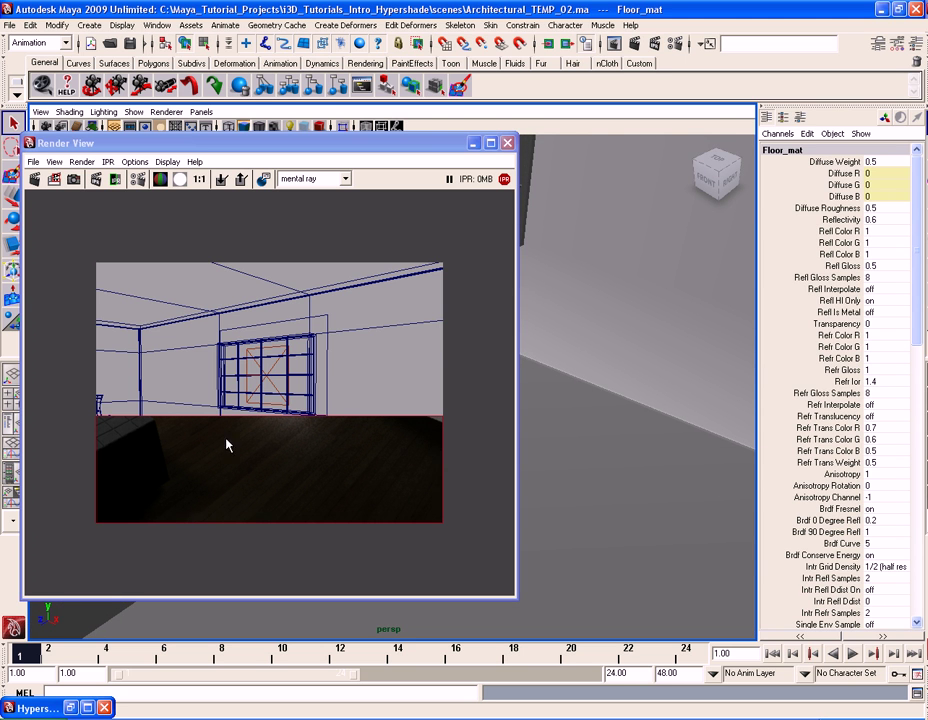
pyautogui.moveTo(128, 288); pyautogui.dragTo(355, 474)
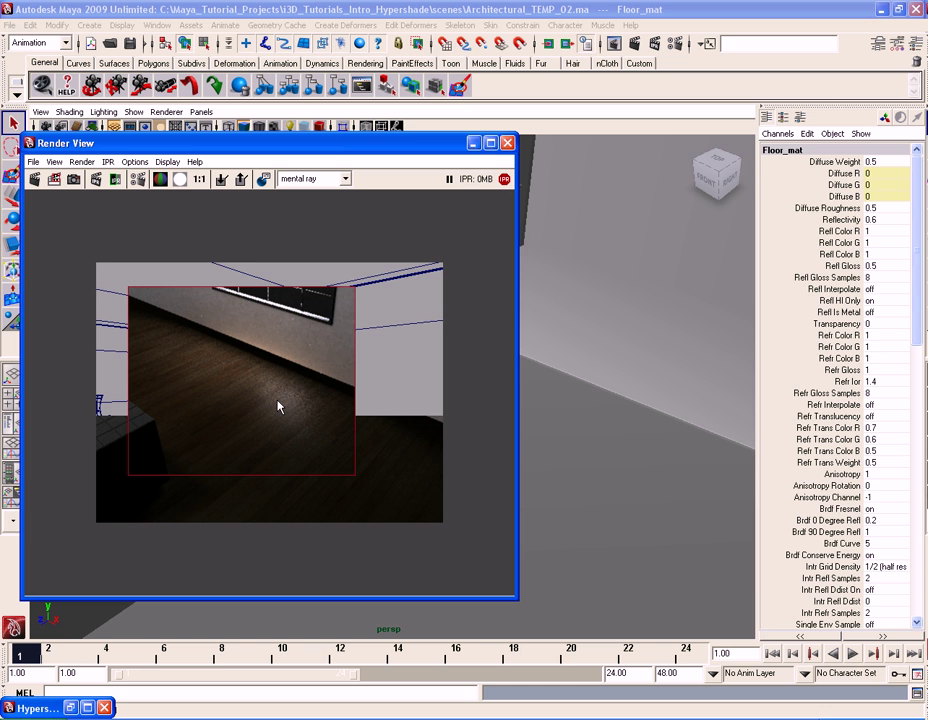
pyautogui.keyDown('alt'); pyautogui.moveTo(611, 462); pyautogui.dragTo(612, 428); pyautogui.keyUp('alt')
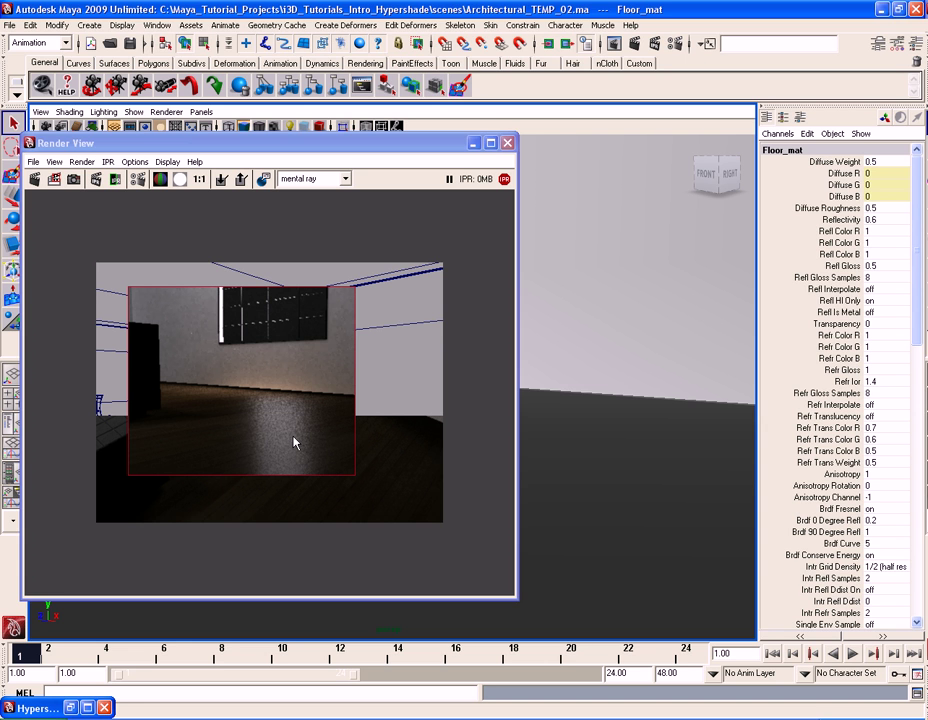
pyautogui.click(294, 443)
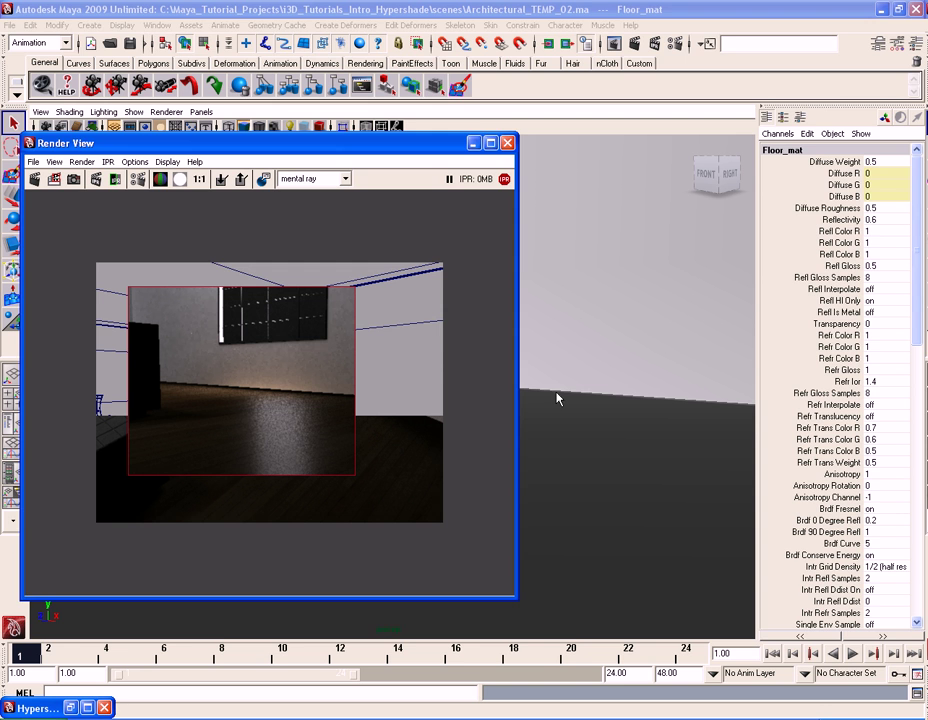
# Step: Close the render window and turn off Use Fresnel Reflection in Floor_mat's BRDF settings
pyautogui.click(524, 224)
pyautogui.click(508, 144)
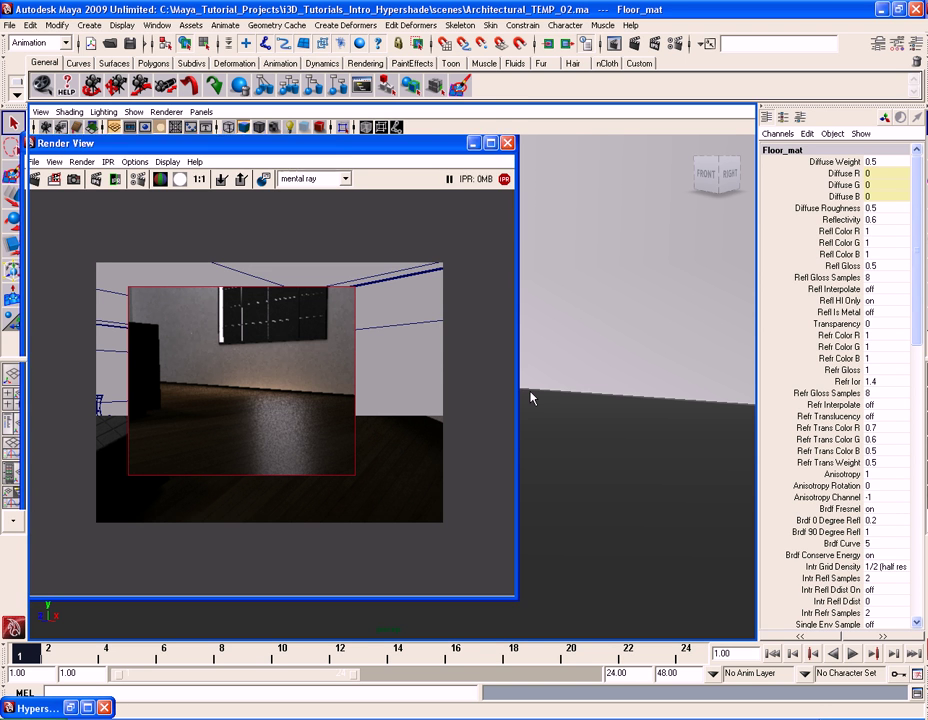
pyautogui.keyDown('alt'); pyautogui.moveTo(531, 392); pyautogui.dragTo(531, 398); pyautogui.keyUp('alt')
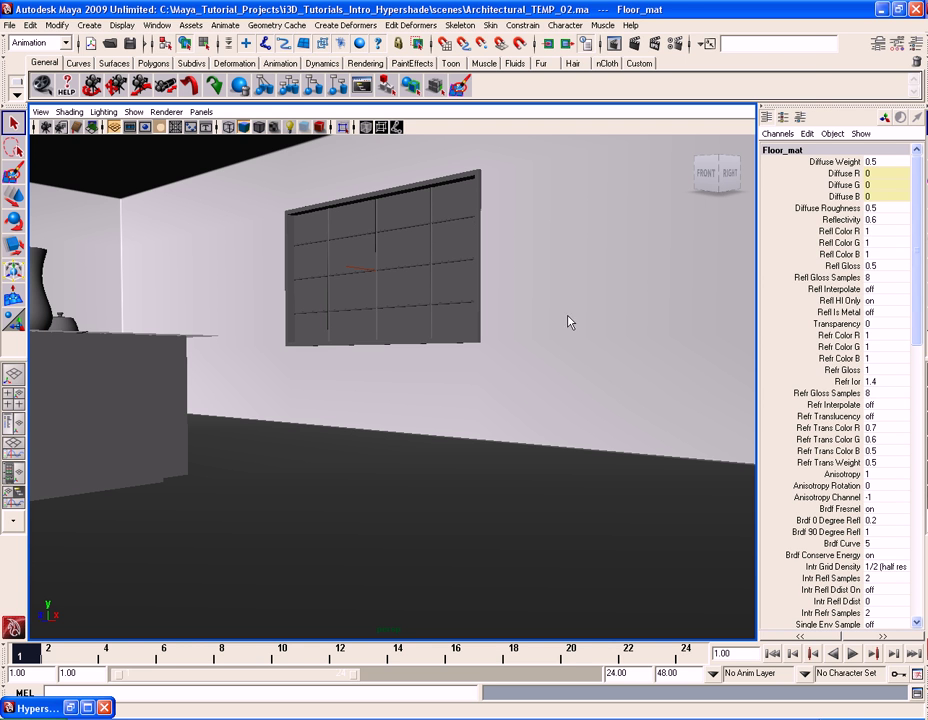
pyautogui.click(32, 708)
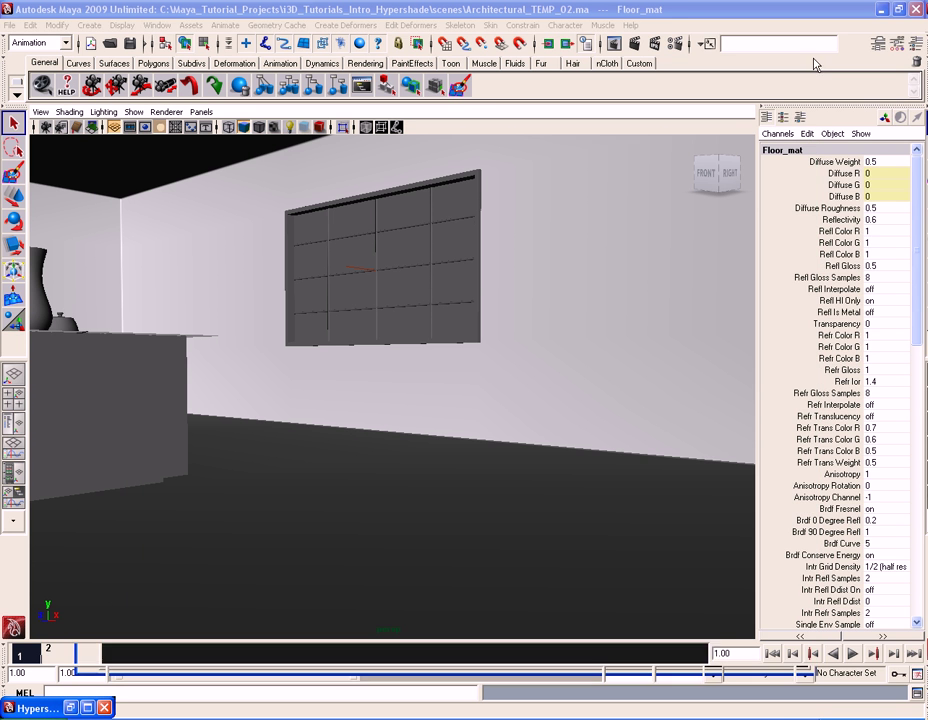
pyautogui.click(771, 47)
pyautogui.hotkey('ctrl', 'a')
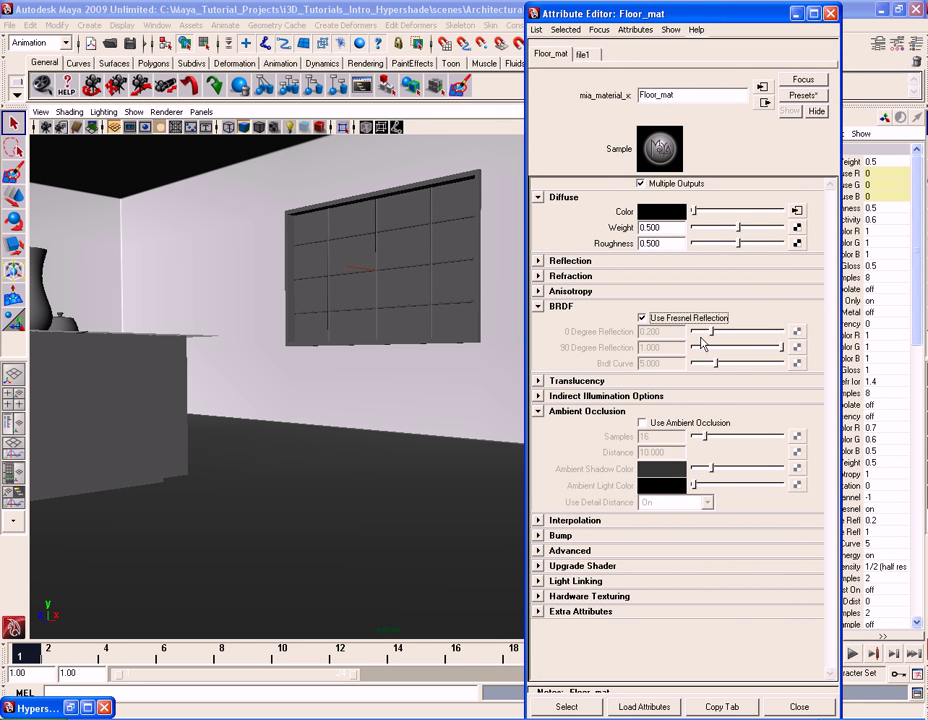
pyautogui.click(663, 322)
pyautogui.moveTo(628, 14); pyautogui.dragTo(658, 124)
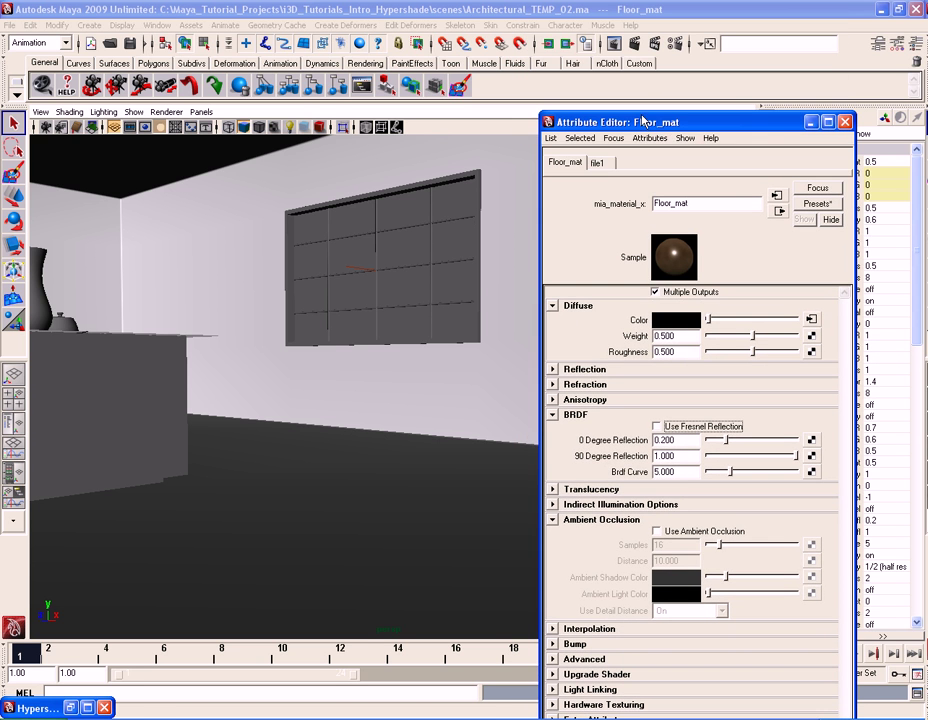
# Step: Start an IPR render of the perspective view and tune a region covering the floor's window reflection
pyautogui.click(650, 43)
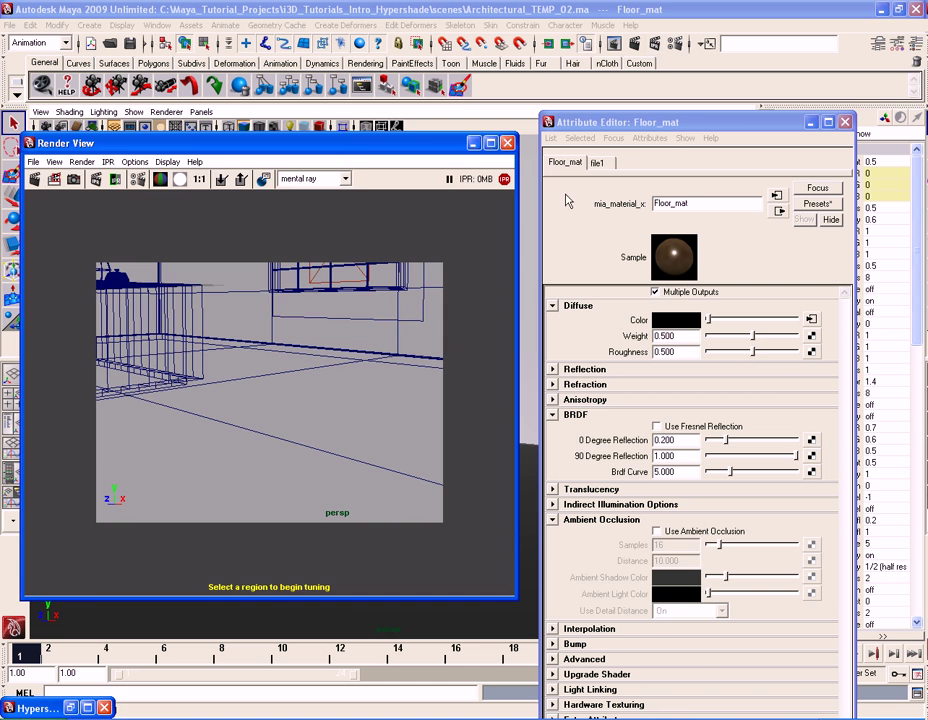
pyautogui.moveTo(148, 313); pyautogui.dragTo(440, 458)
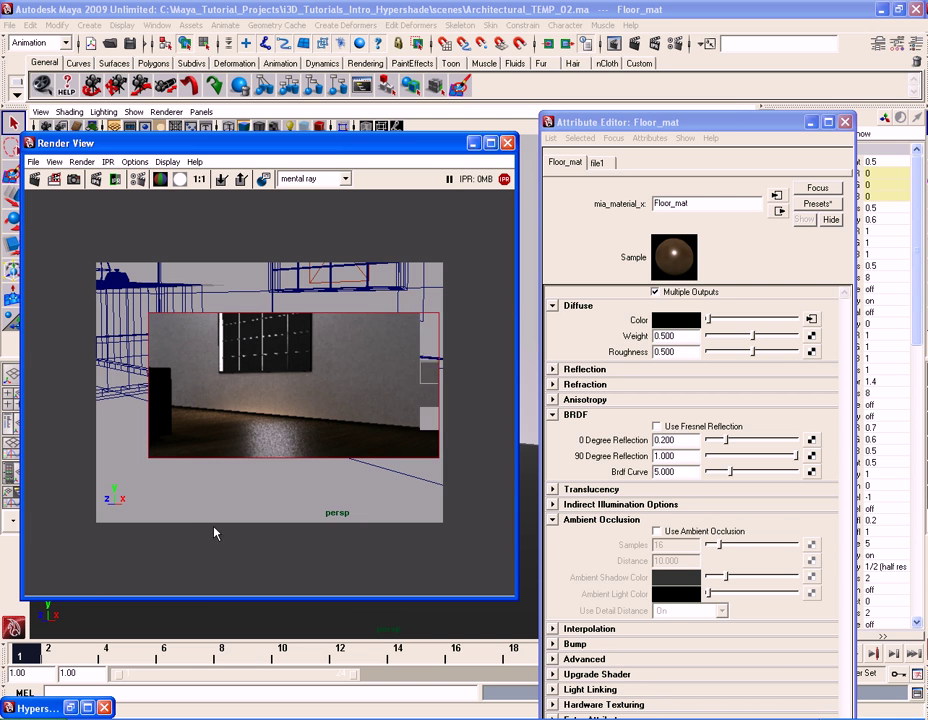
pyautogui.moveTo(130, 377); pyautogui.dragTo(407, 492)
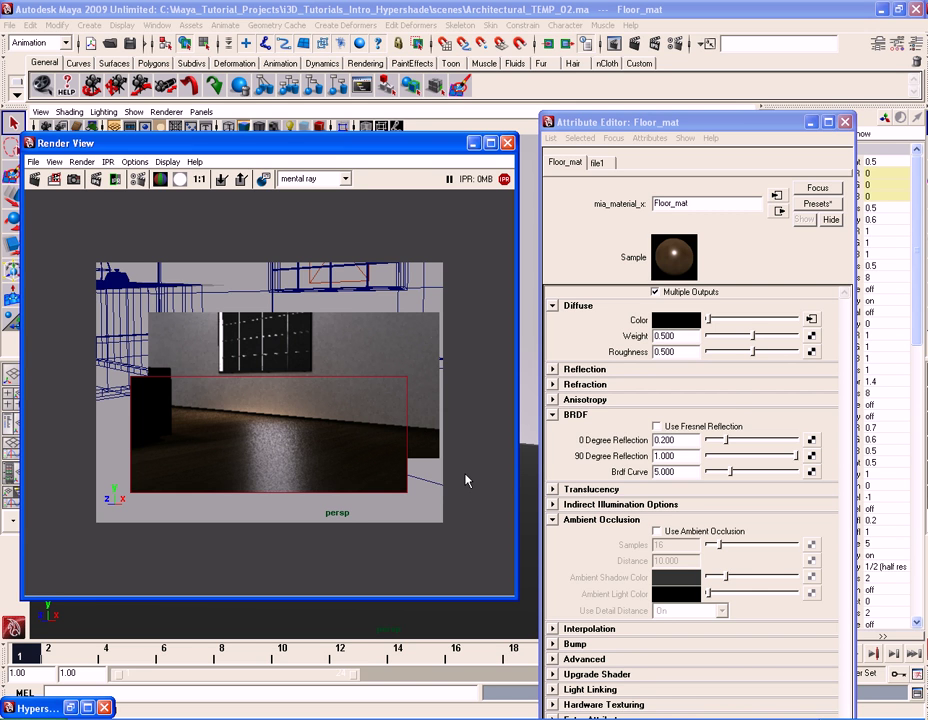
# Step: Try Floor_mat's 0 Degree Reflection at about 0.512 and set it back to 0.2
pyautogui.click(690, 440)
pyautogui.doubleClick(690, 440)
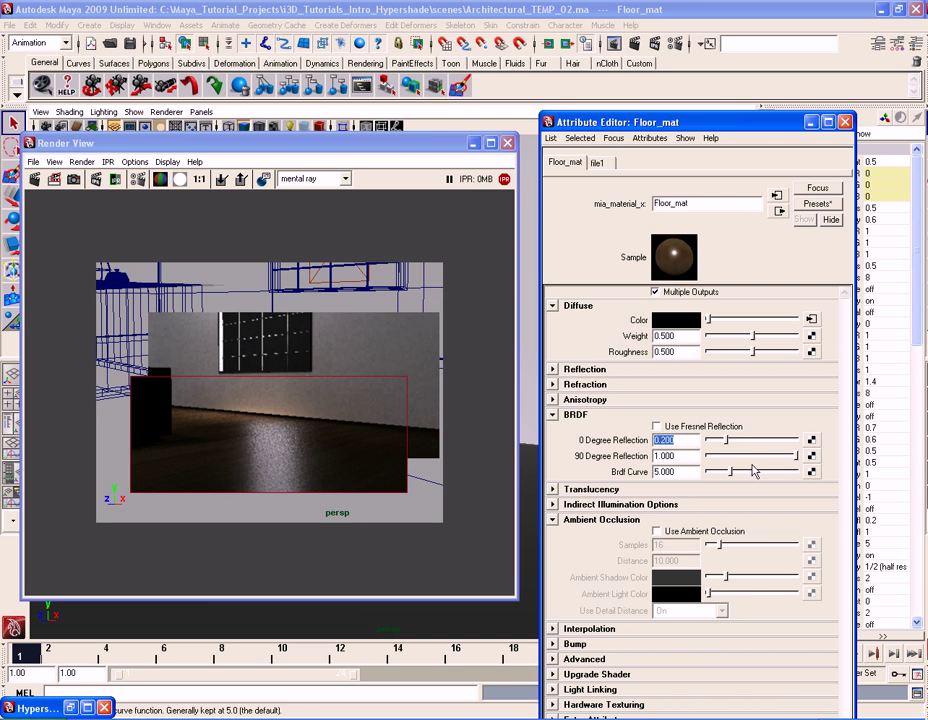
pyautogui.moveTo(729, 445); pyautogui.dragTo(756, 442)
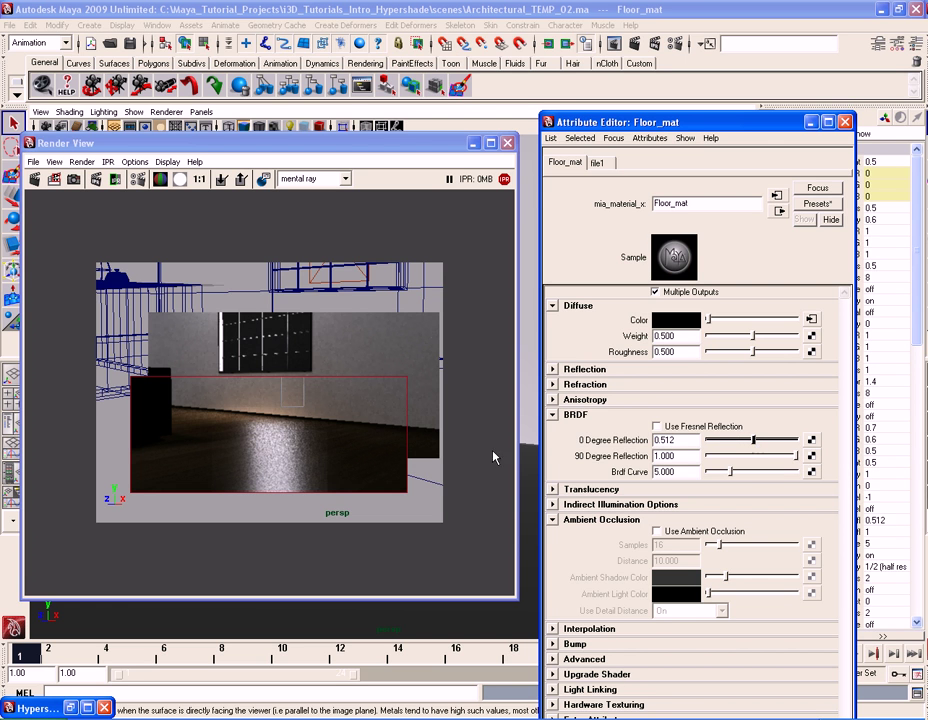
pyautogui.doubleClick(676, 441)
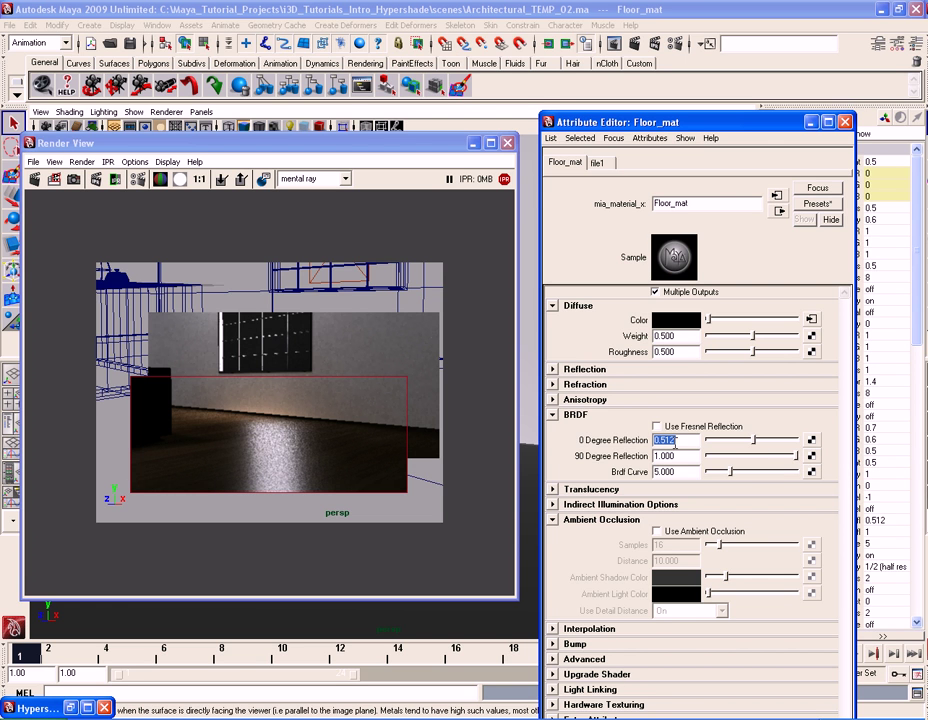
pyautogui.write('0.2')
pyautogui.press('Return')
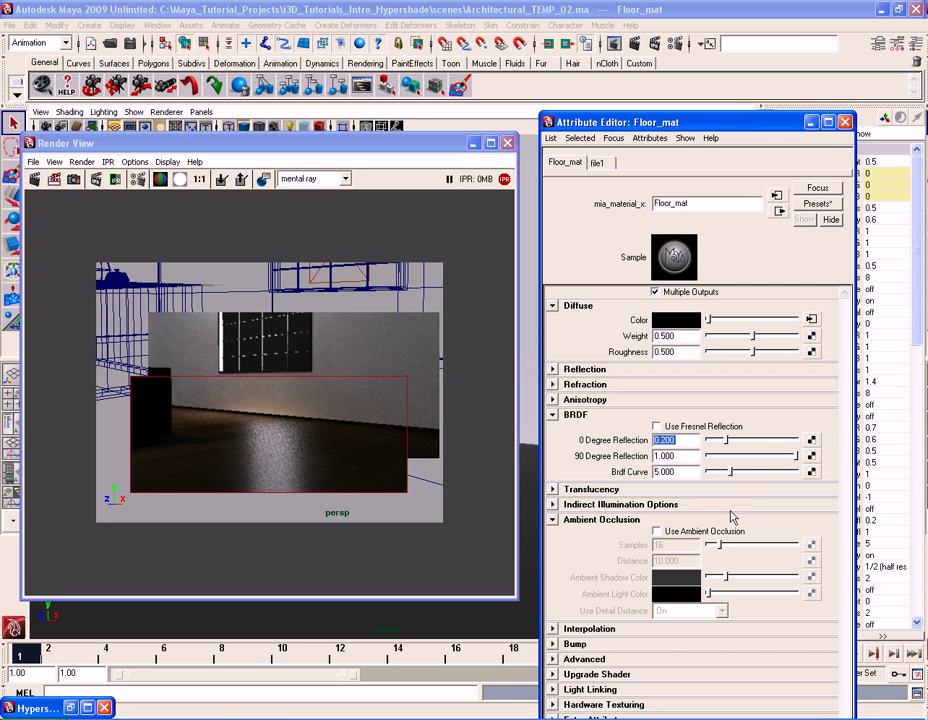
# Step: Try Floor_mat's 90 Degree Reflection at about 0.512 and 0.157, and return it to 1
pyautogui.moveTo(790, 457); pyautogui.dragTo(756, 464)
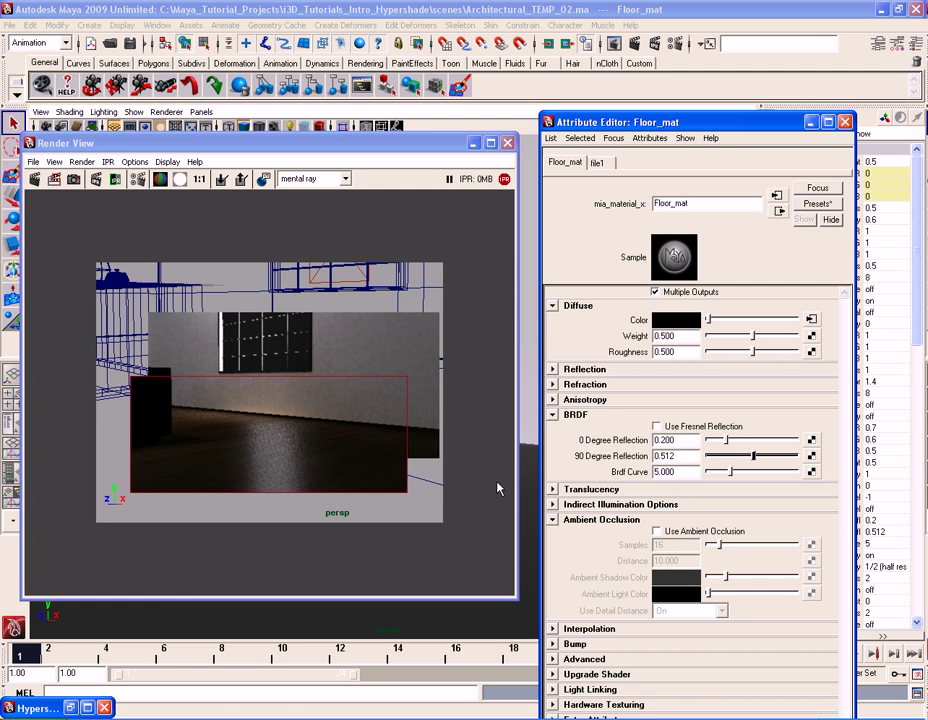
pyautogui.moveTo(756, 456); pyautogui.dragTo(723, 456)
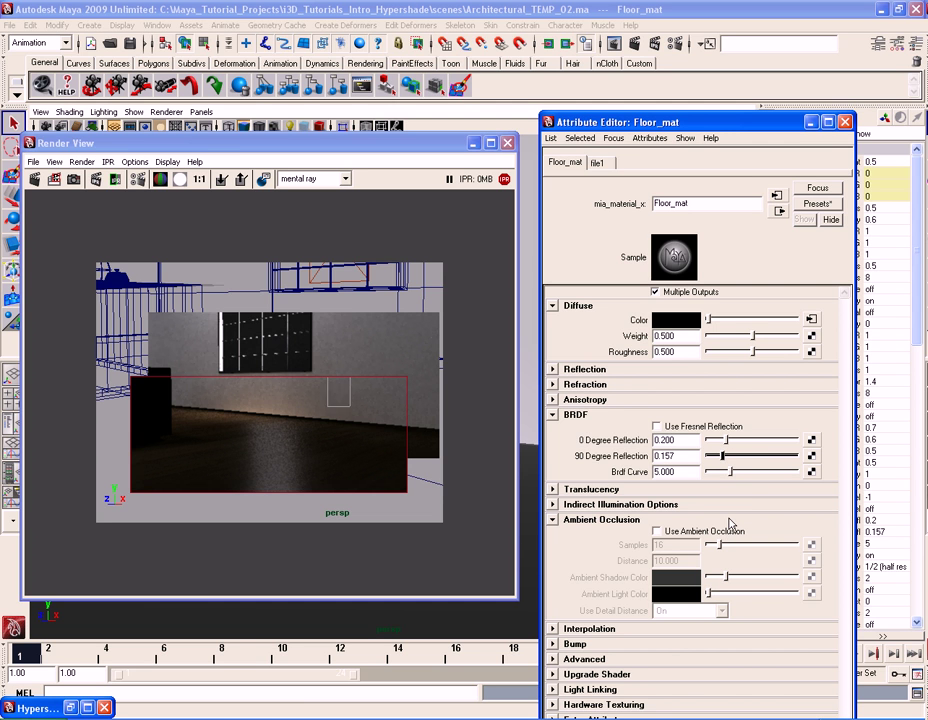
pyautogui.moveTo(723, 456); pyautogui.dragTo(798, 458)
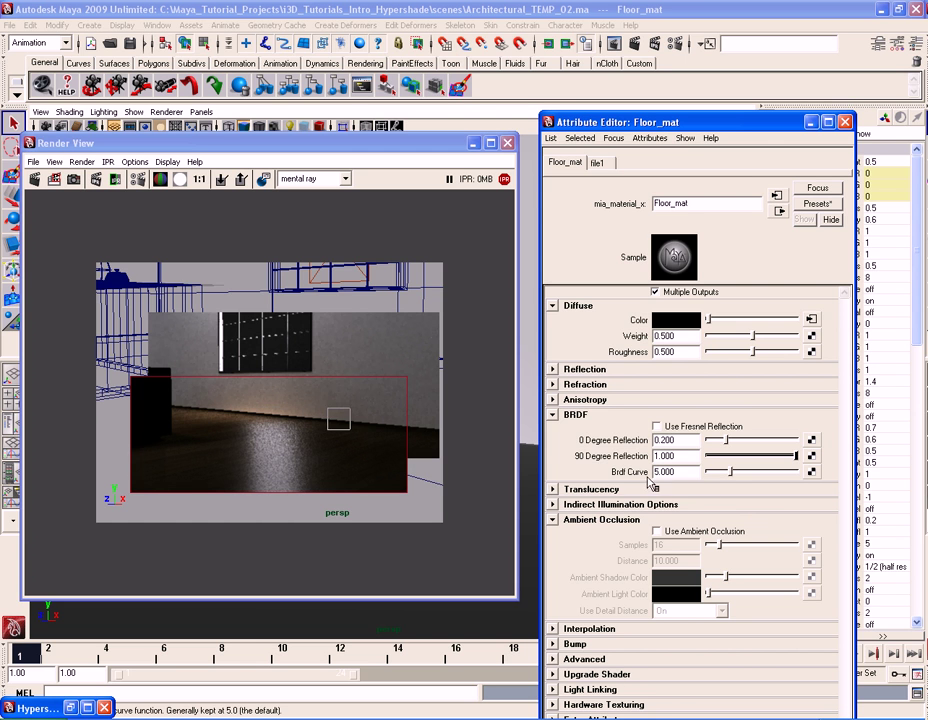
# Step: Test Floor_mat's Brdf Curve at about 10.79, 3.389 and 12.928, and set it back to 5
pyautogui.moveTo(689, 475); pyautogui.dragTo(627, 475)
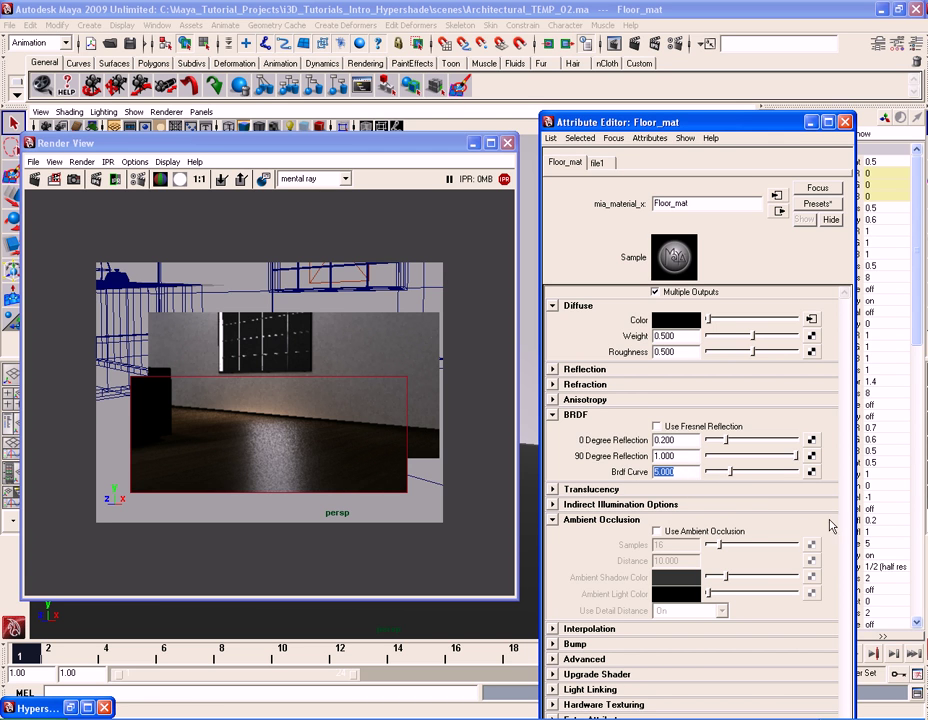
pyautogui.moveTo(731, 478); pyautogui.dragTo(756, 473)
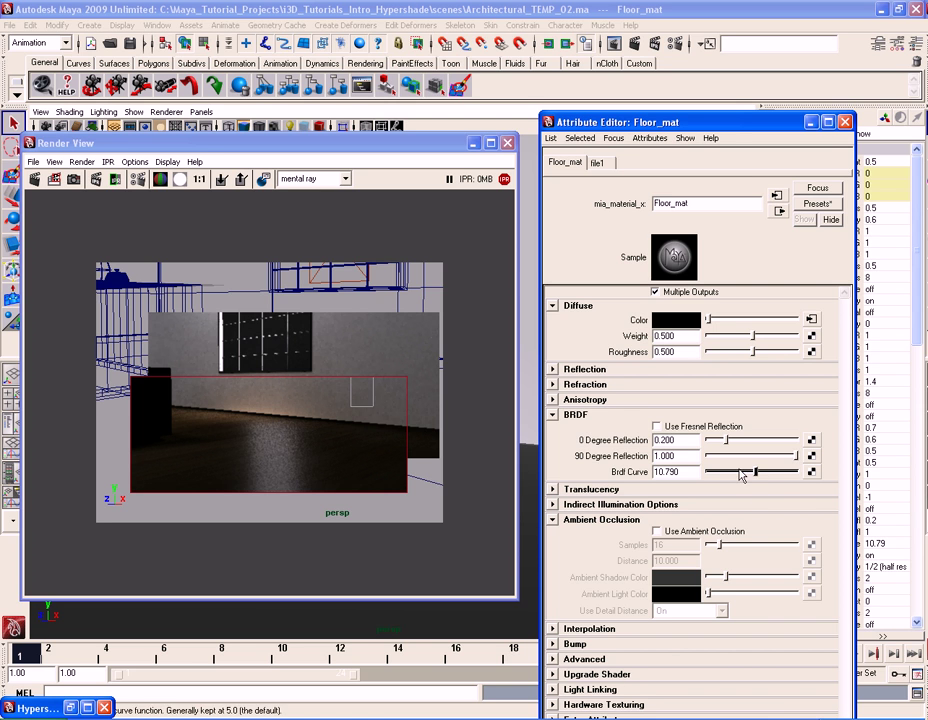
pyautogui.moveTo(756, 478); pyautogui.dragTo(725, 476)
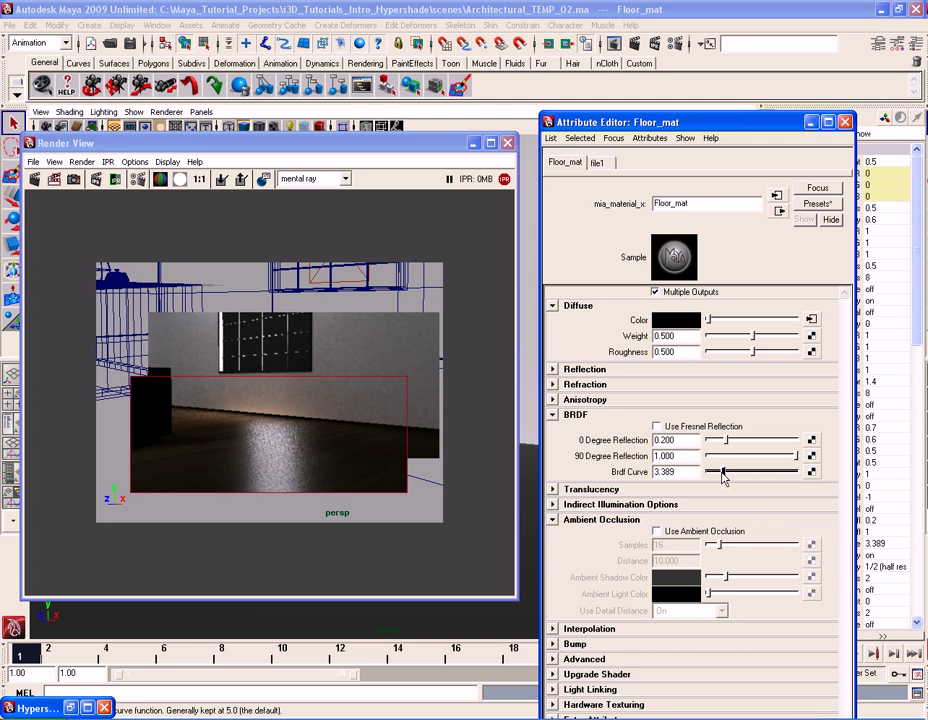
pyautogui.moveTo(725, 477); pyautogui.dragTo(768, 479)
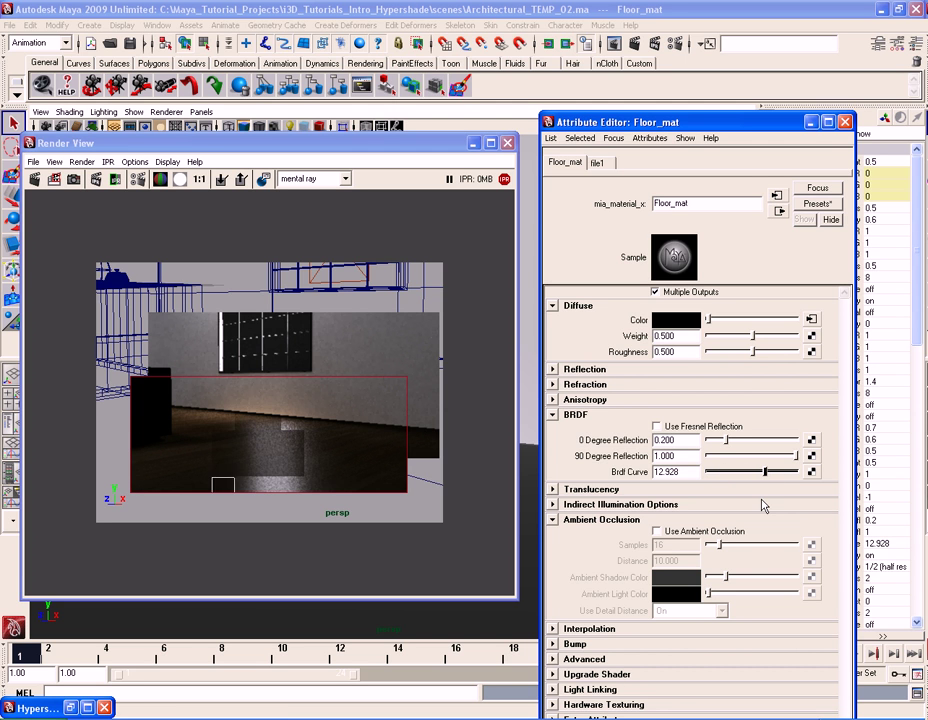
pyautogui.doubleClick(678, 472)
pyautogui.write('5')
pyautogui.press('Return')
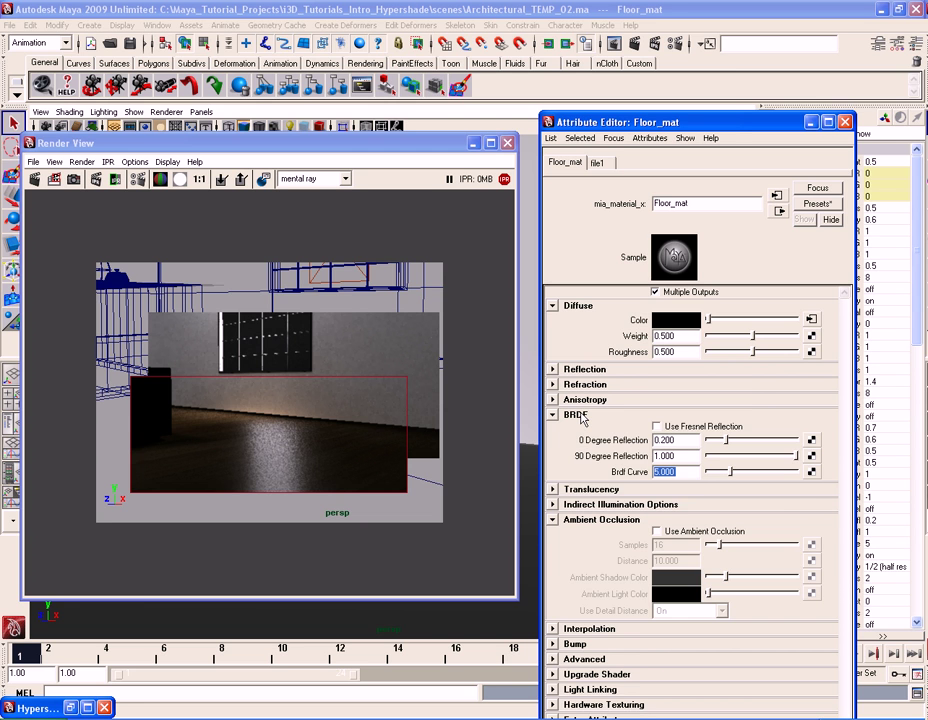
# Step: Enable Use Ambient Occlusion on Floor_mat and close the render and attribute windows
pyautogui.click(578, 415)
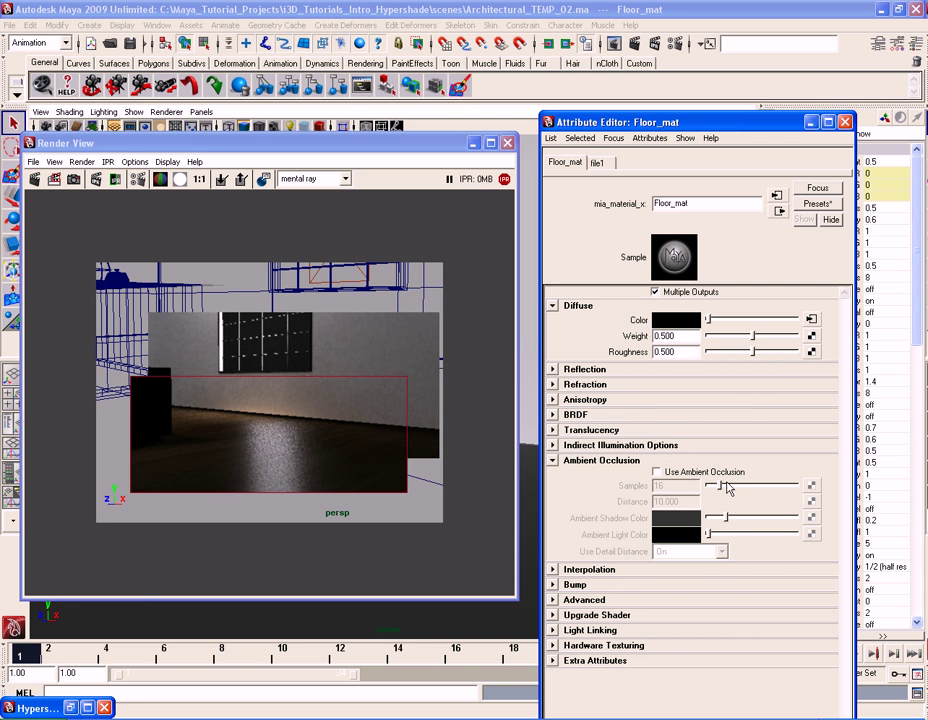
pyautogui.click(676, 475)
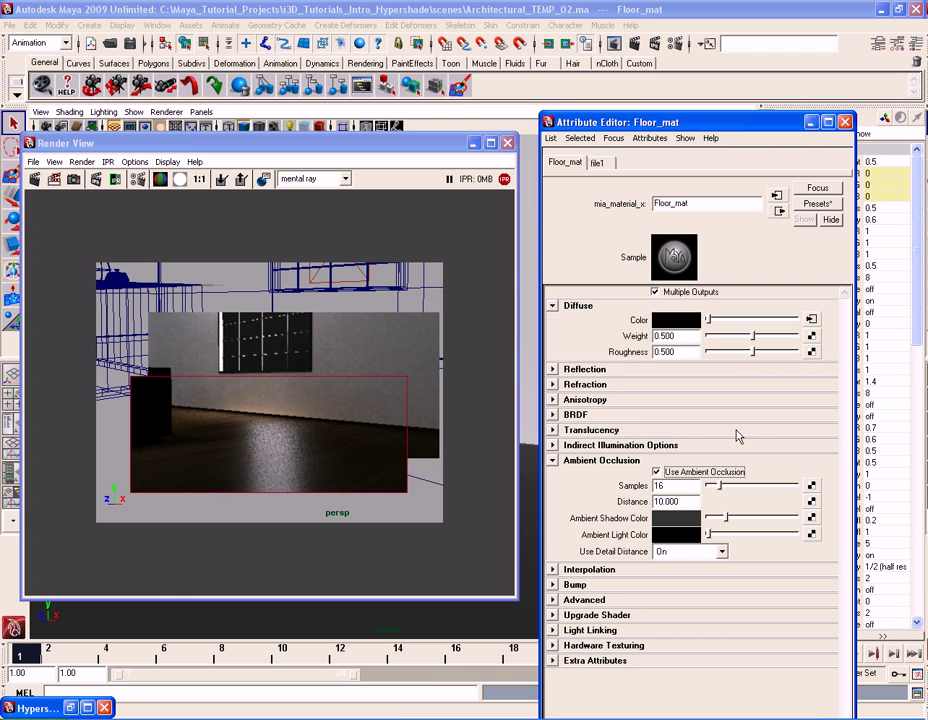
pyautogui.click(508, 143)
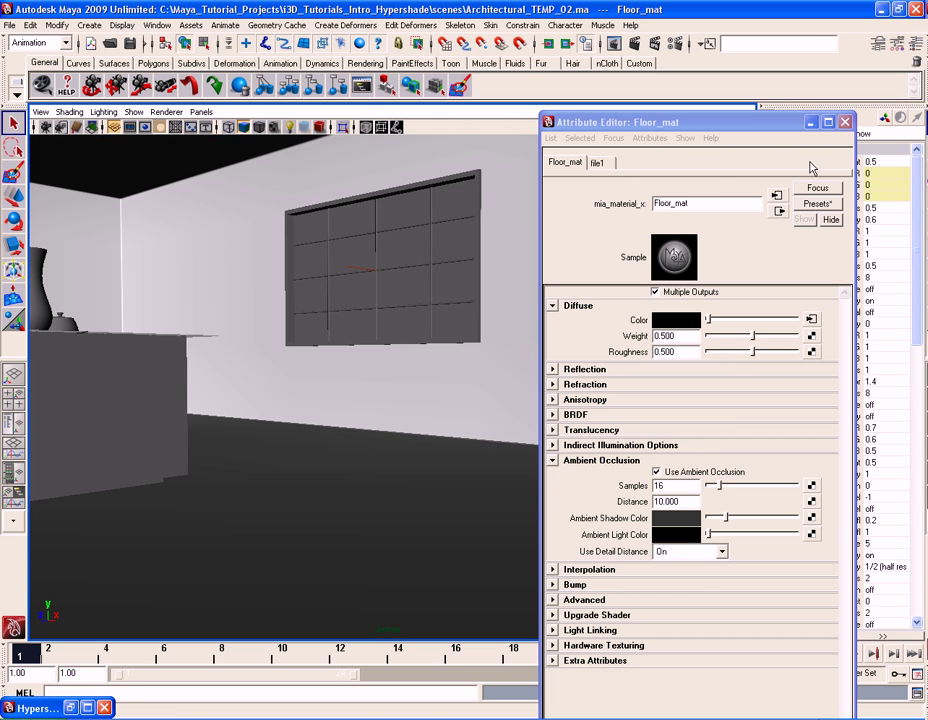
pyautogui.click(845, 122)
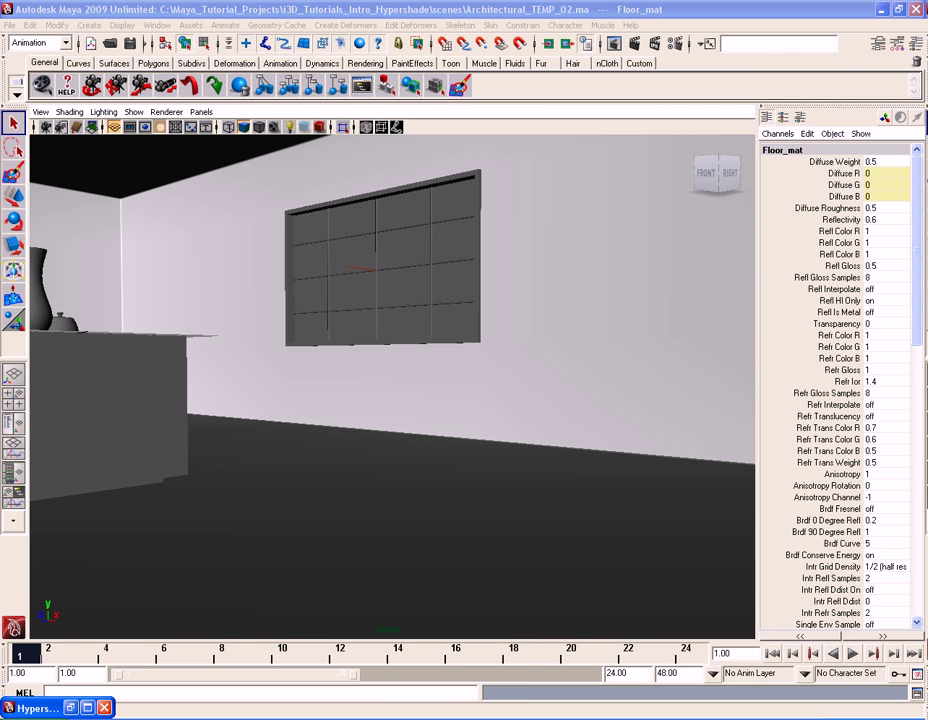
pyautogui.click(41, 112)
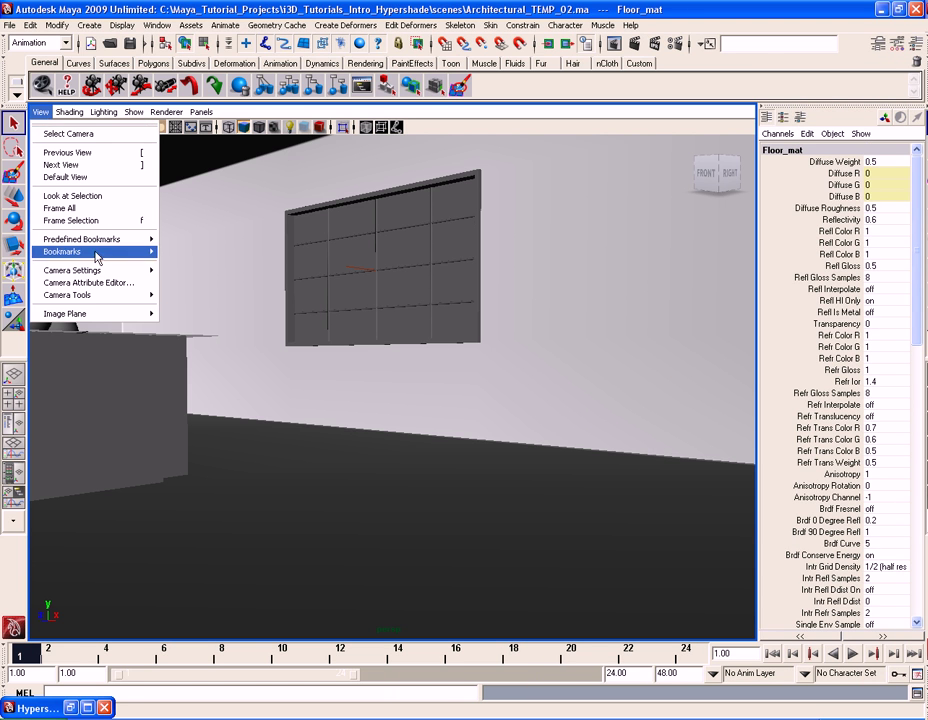
pyautogui.moveTo(136, 255)
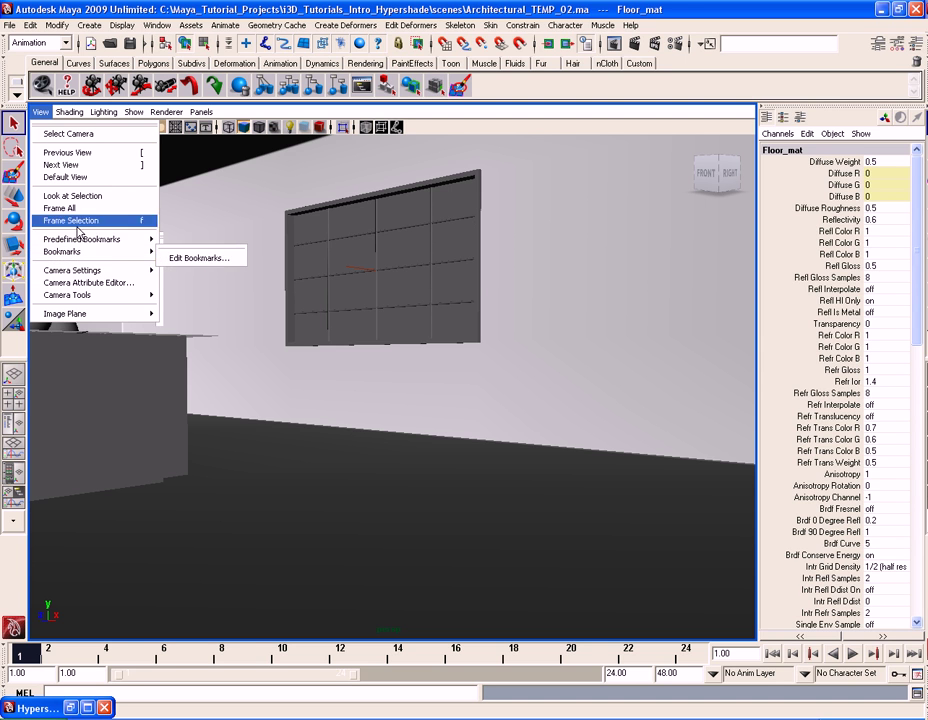
pyautogui.click(39, 113)
# Step: Frame the counter, vases, window and floor in the perspective view, and check the composition with an IPR render
pyautogui.scroll(-3, 400, 380)
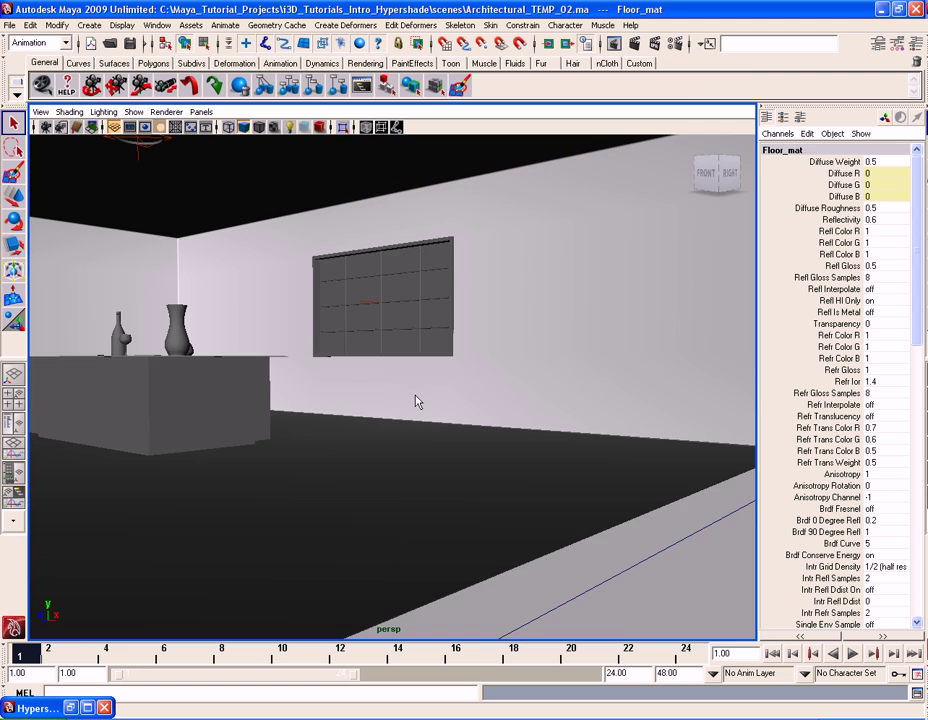
pyautogui.keyDown('alt'); pyautogui.moveTo(383, 352); pyautogui.dragTo(443, 398, button='middle'); pyautogui.keyUp('alt')
pyautogui.scroll(3, 446, 402)
pyautogui.keyDown('alt'); pyautogui.moveTo(490, 402); pyautogui.dragTo(454, 385); pyautogui.keyUp('alt')
pyautogui.keyDown('alt'); pyautogui.moveTo(448, 397); pyautogui.dragTo(555, 290, button='middle'); pyautogui.keyUp('alt')
pyautogui.click(655, 45)
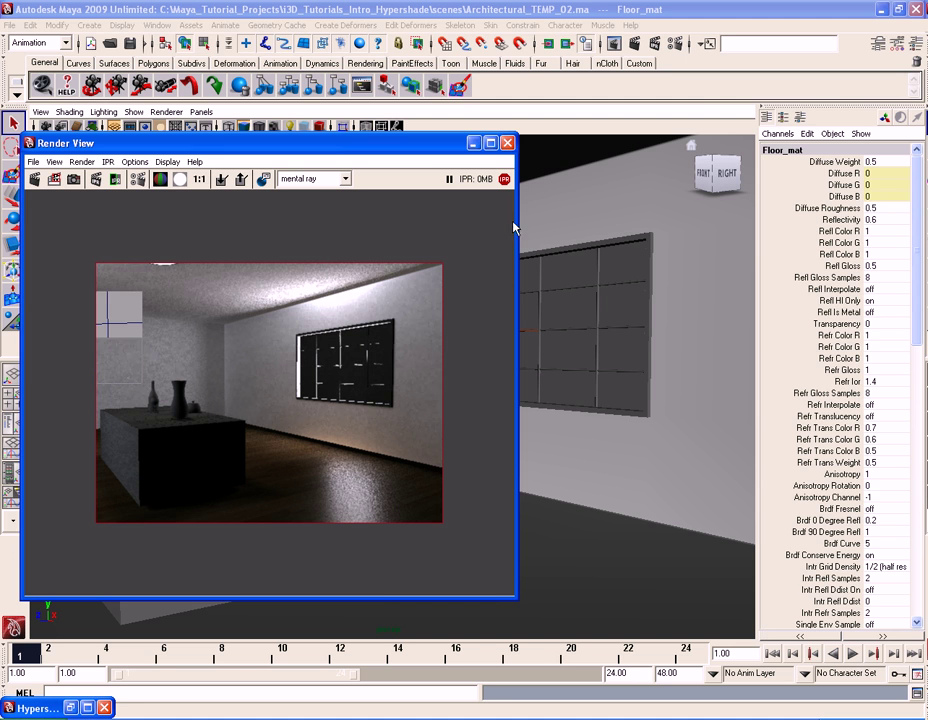
pyautogui.click(474, 144)
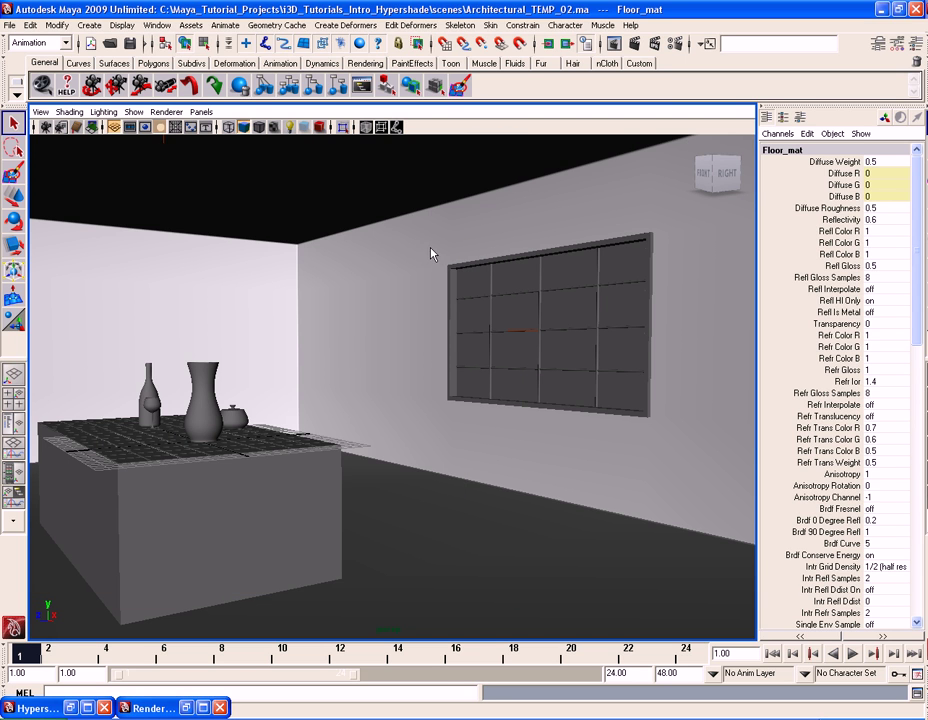
# Step: Bookmark the current perspective camera view as Render One and check that it is listed among the view bookmarks
pyautogui.click(41, 111)
pyautogui.moveTo(137, 258)
pyautogui.click(199, 258)
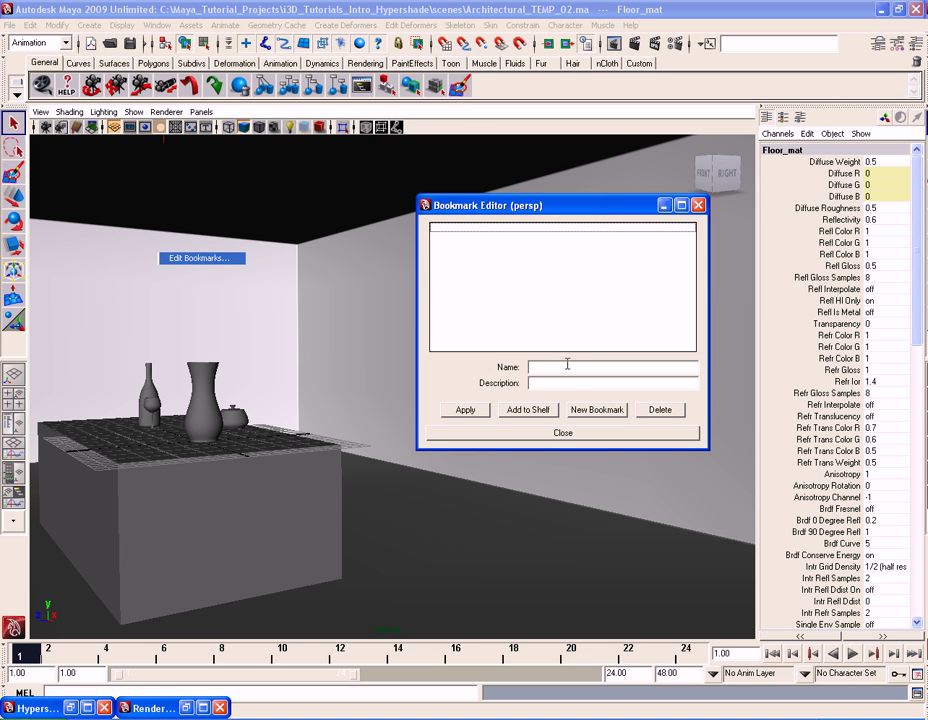
pyautogui.click(574, 370)
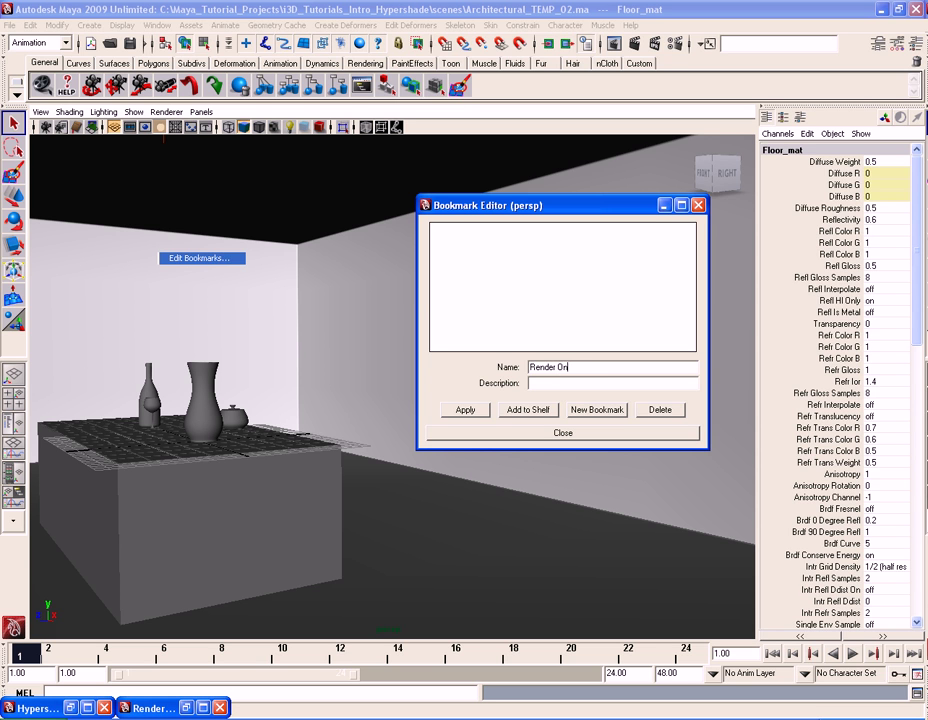
pyautogui.write('Render One')
pyautogui.press('Return')
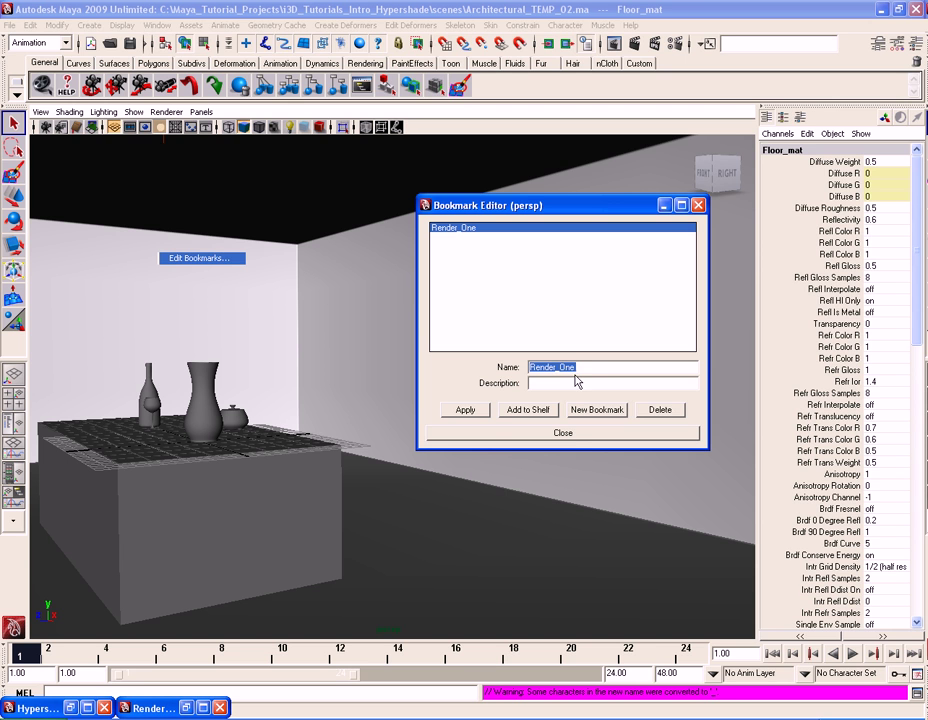
pyautogui.click(573, 438)
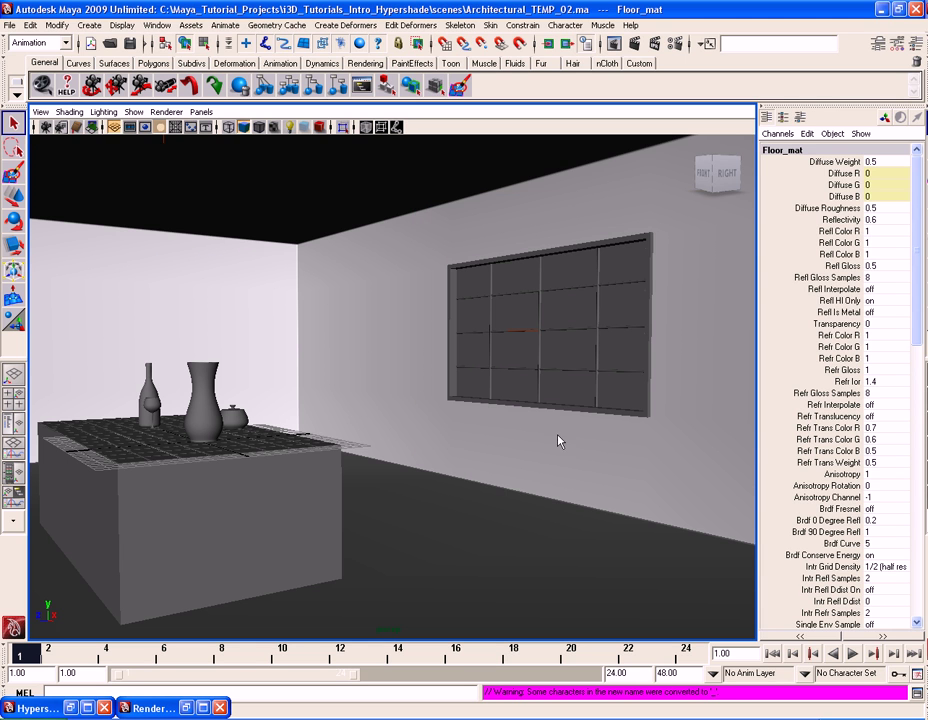
pyautogui.click(38, 112)
pyautogui.moveTo(85, 251)
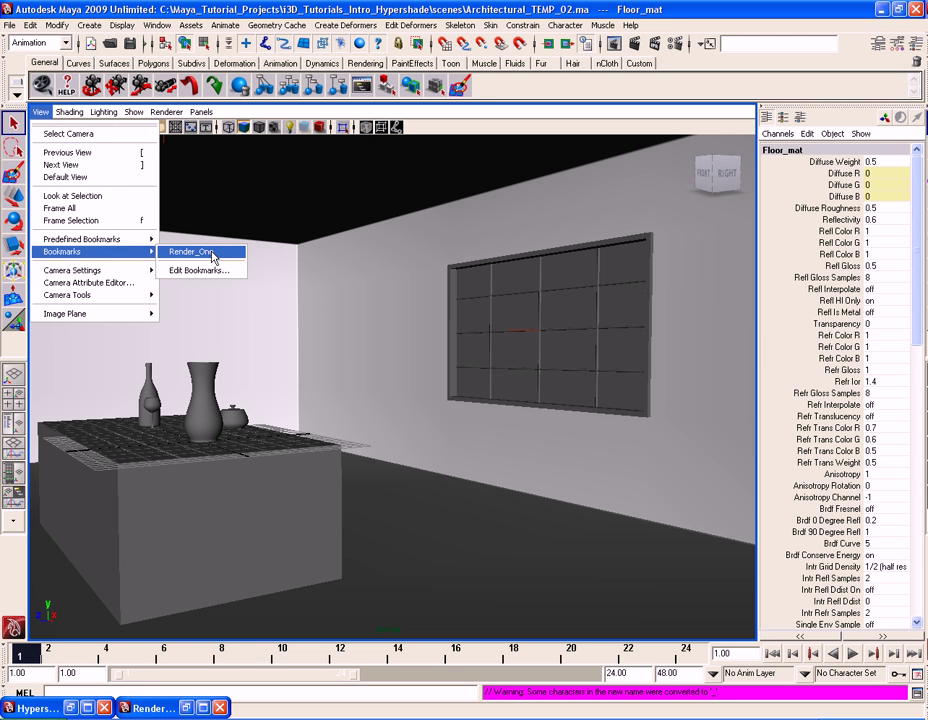
pyautogui.click(460, 356)
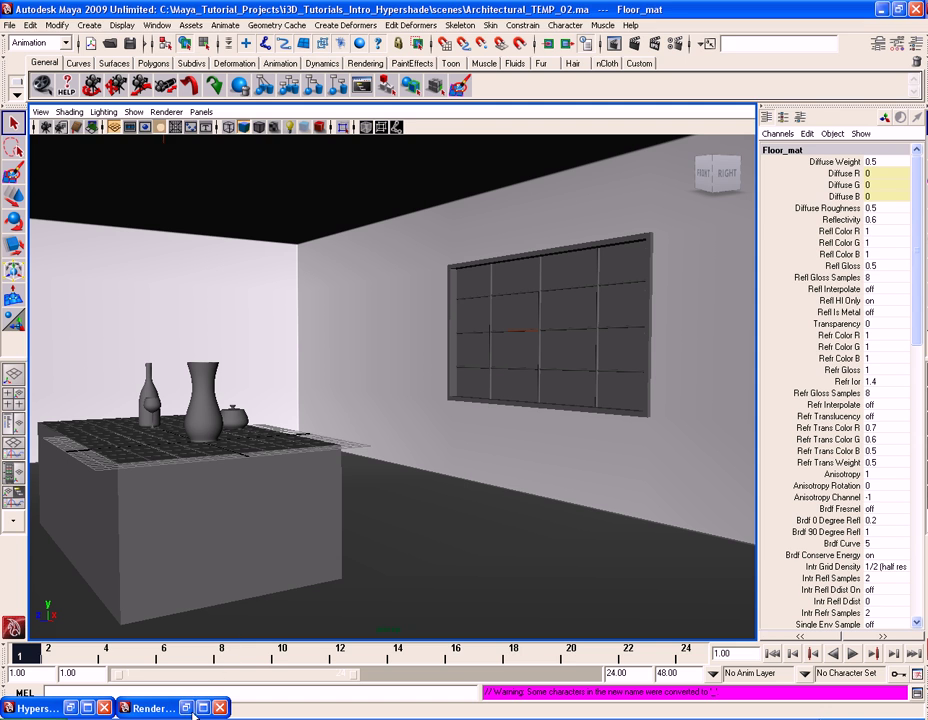
# Step: Limit the IPR region to the floor beside the counter and set Floor_mat's Ambient Shadow Color to black
pyautogui.click(152, 708)
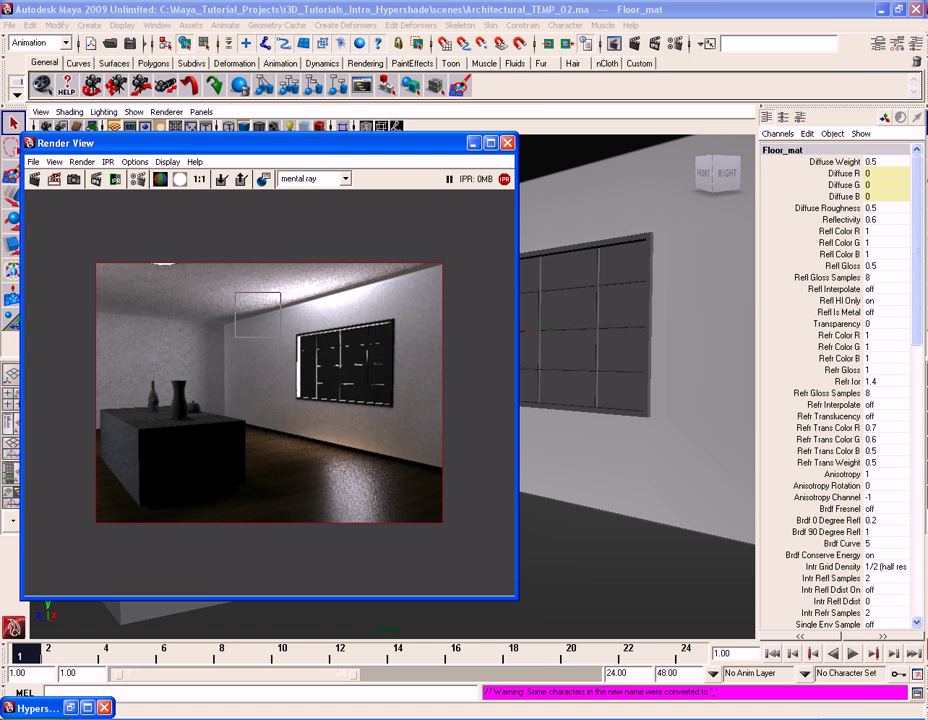
pyautogui.hotkey('ctrl', 'a')
pyautogui.moveTo(739, 5)
pyautogui.mouseDown()
pyautogui.moveTo(745, 27)
pyautogui.moveTo(727, 21)
pyautogui.mouseUp()
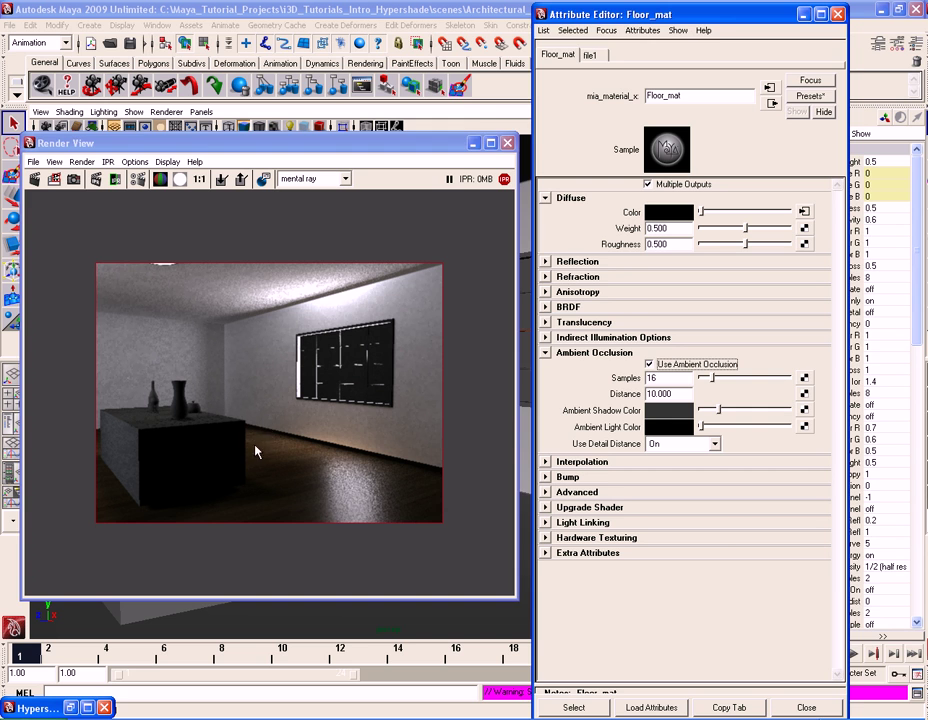
pyautogui.moveTo(240, 432); pyautogui.dragTo(447, 541)
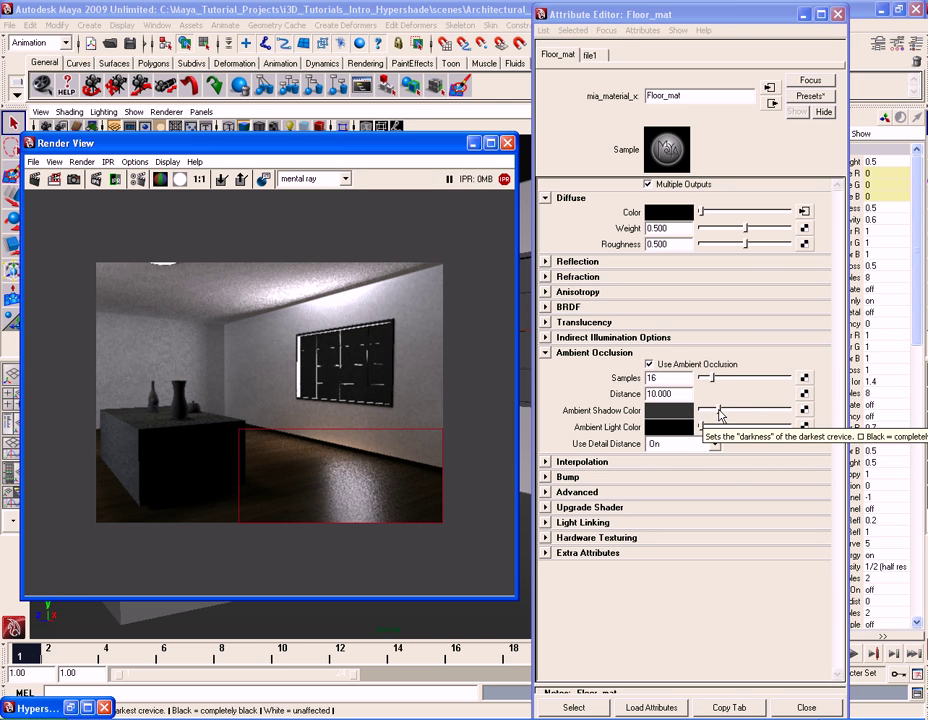
pyautogui.moveTo(722, 415); pyautogui.dragTo(705, 415)
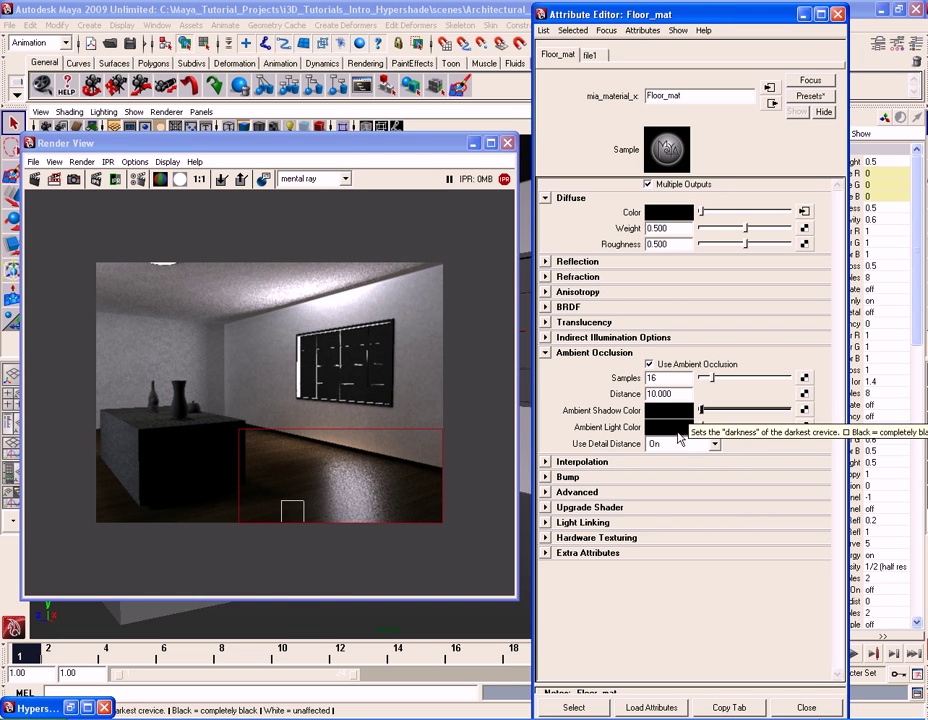
# Step: Set Floor_mat's Ambient Light Color to a grey with value 0.5 and Use Detail Distance to With color bleed
pyautogui.moveTo(701, 428); pyautogui.dragTo(719, 429)
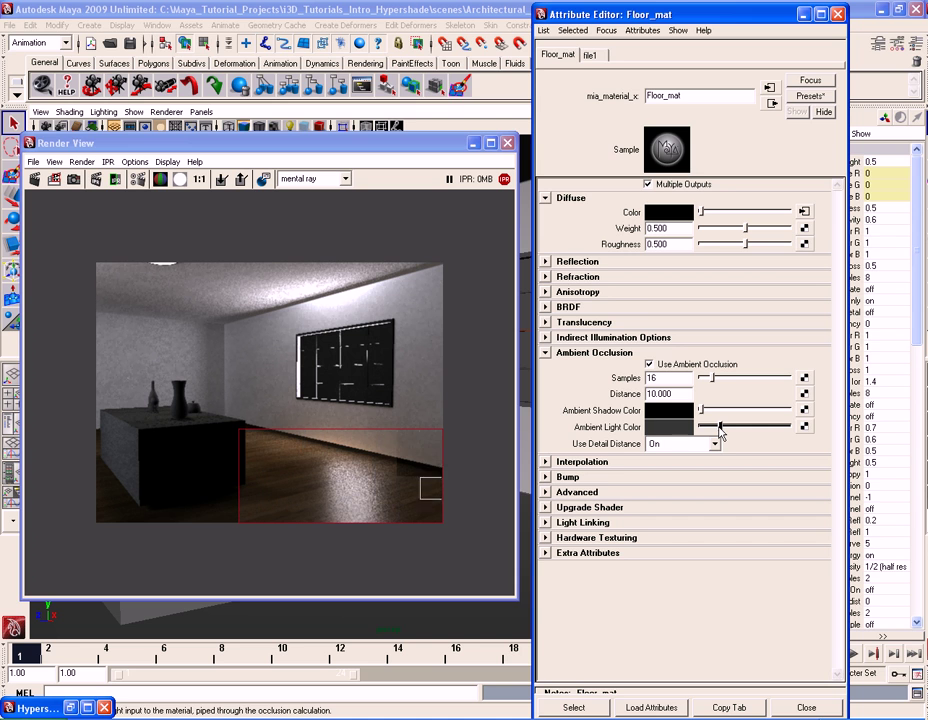
pyautogui.moveTo(722, 432); pyautogui.dragTo(739, 431)
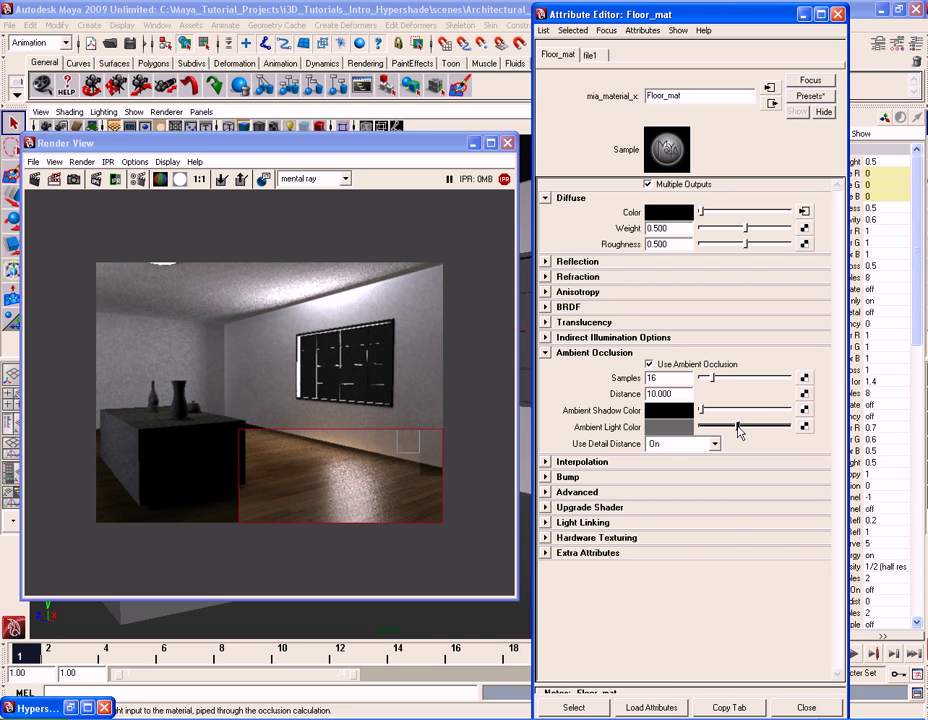
pyautogui.click(684, 432)
pyautogui.doubleClick(422, 437)
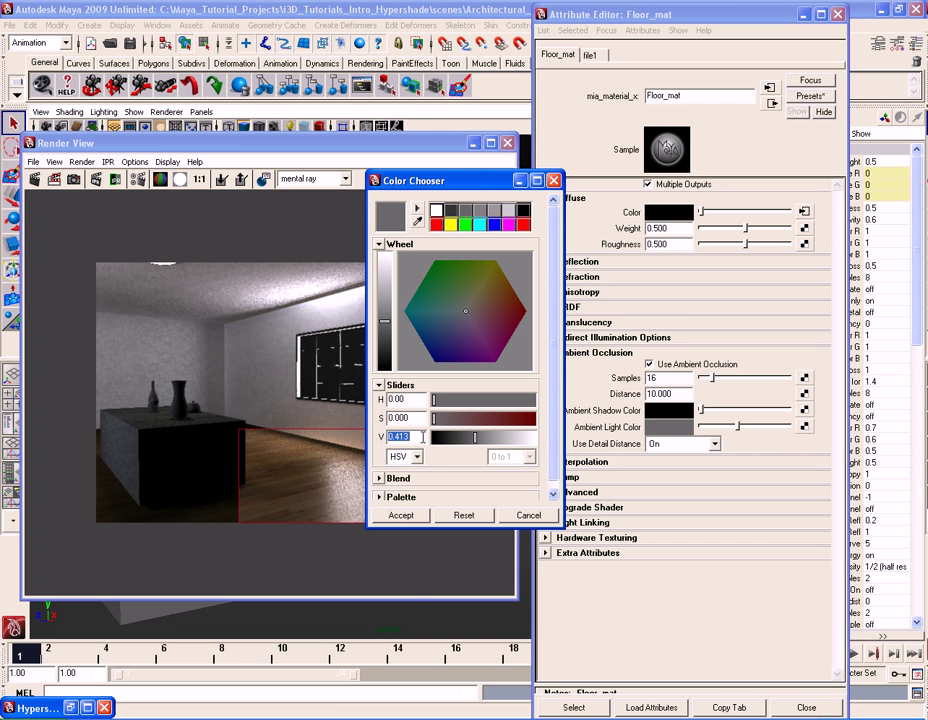
pyautogui.write('0.5')
pyautogui.press('Return')
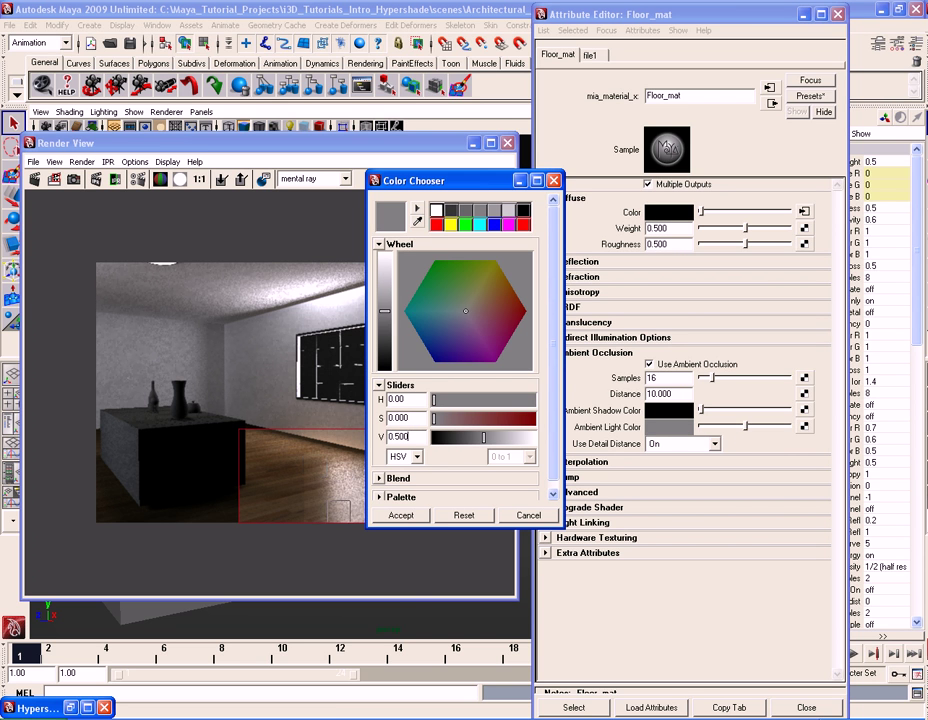
pyautogui.click(401, 516)
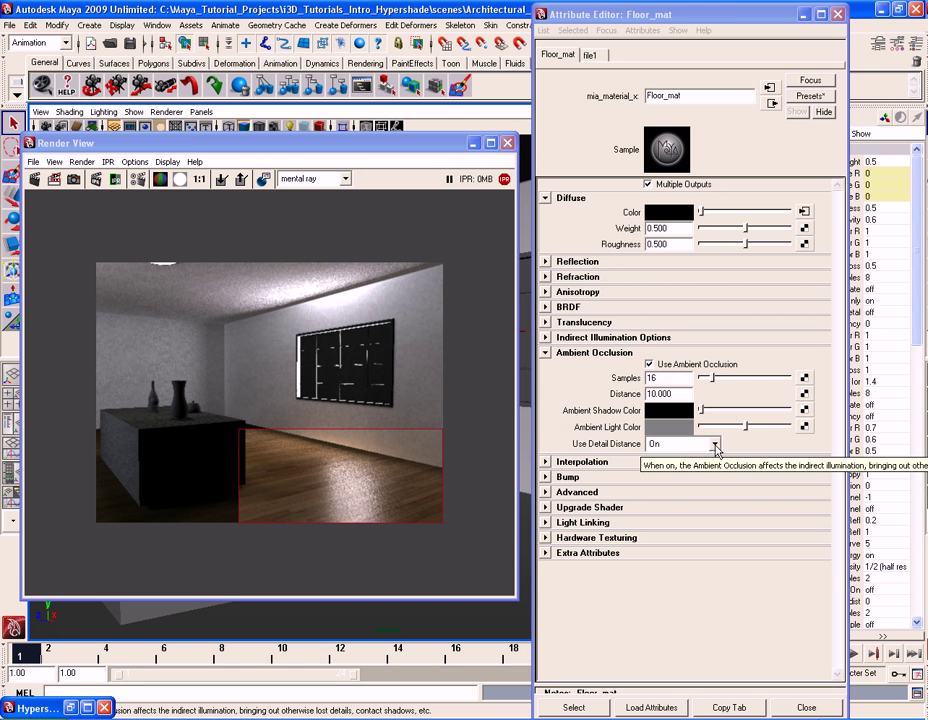
pyautogui.click(705, 449)
pyautogui.click(686, 484)
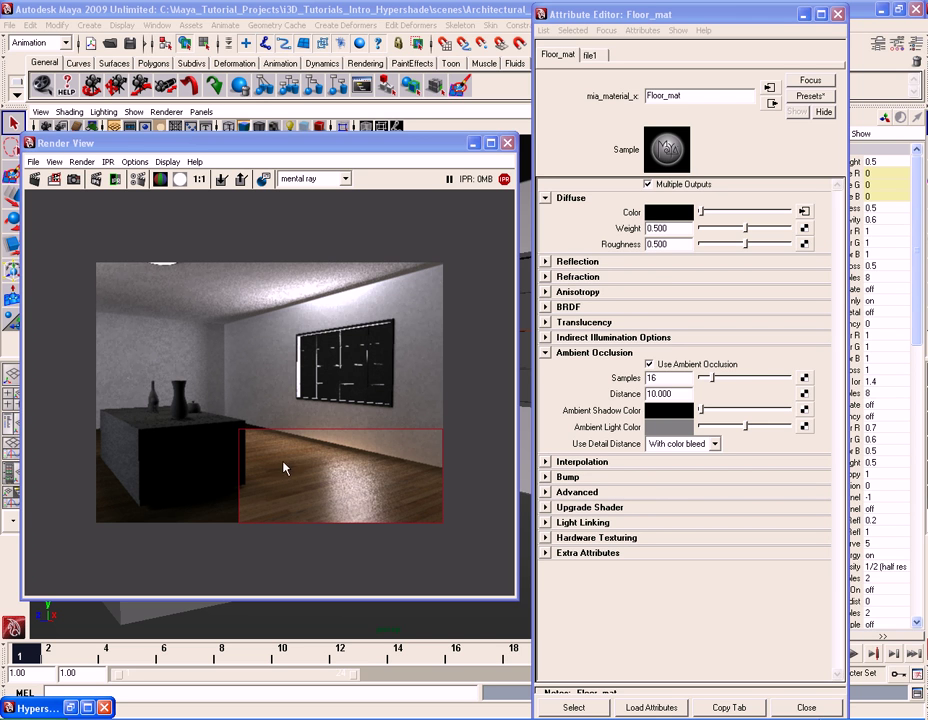
# Step: Connect a File texture to Floor_mat's Standard Bump and set its Bump Depth to 0.025
pyautogui.click(568, 477)
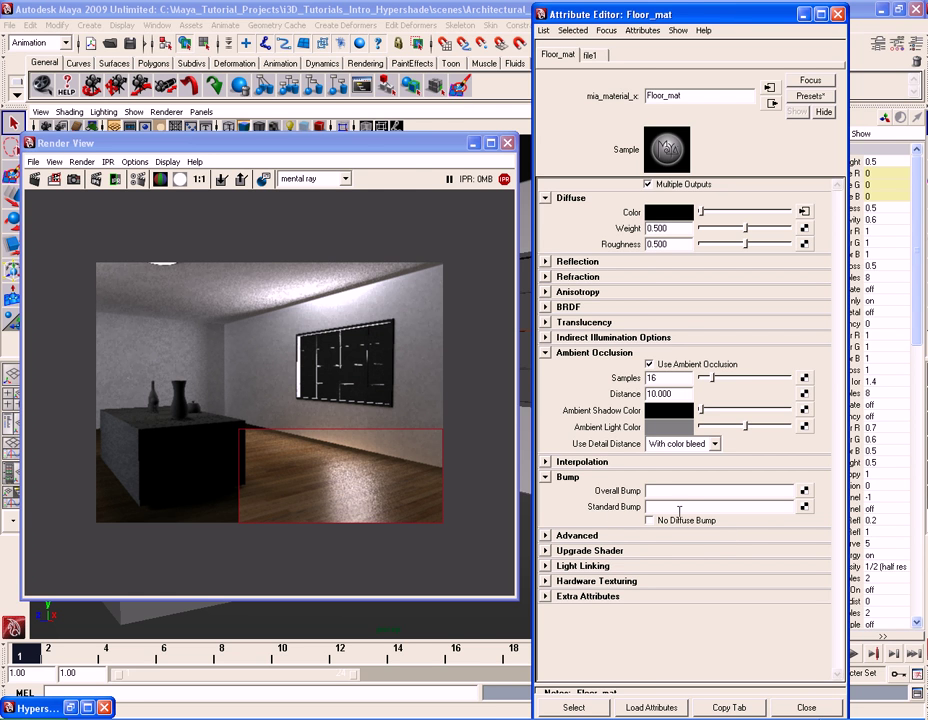
pyautogui.click(804, 507)
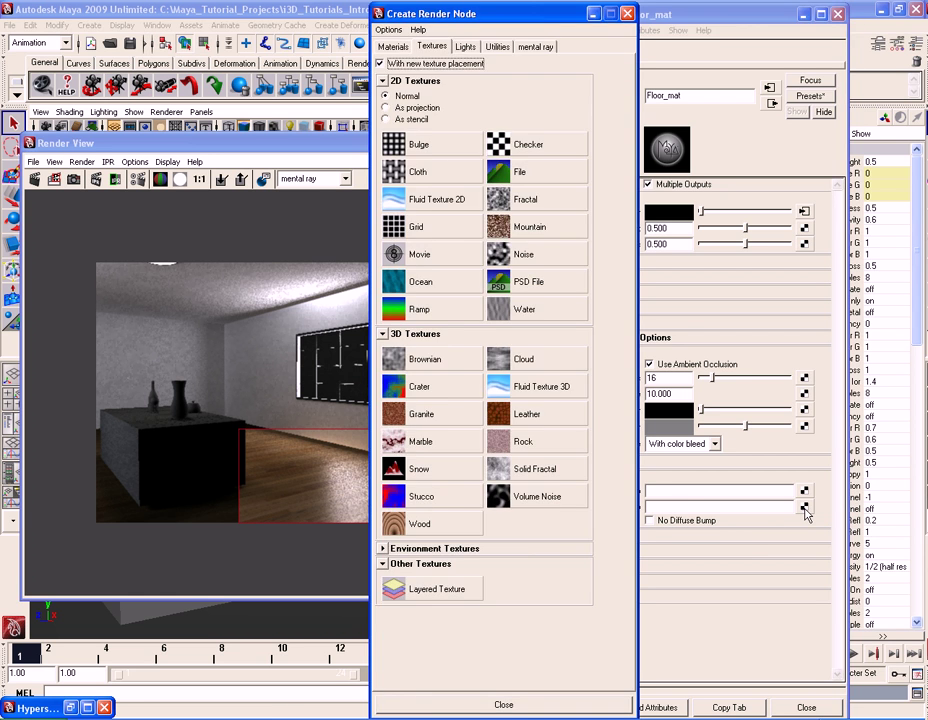
pyautogui.click(522, 172)
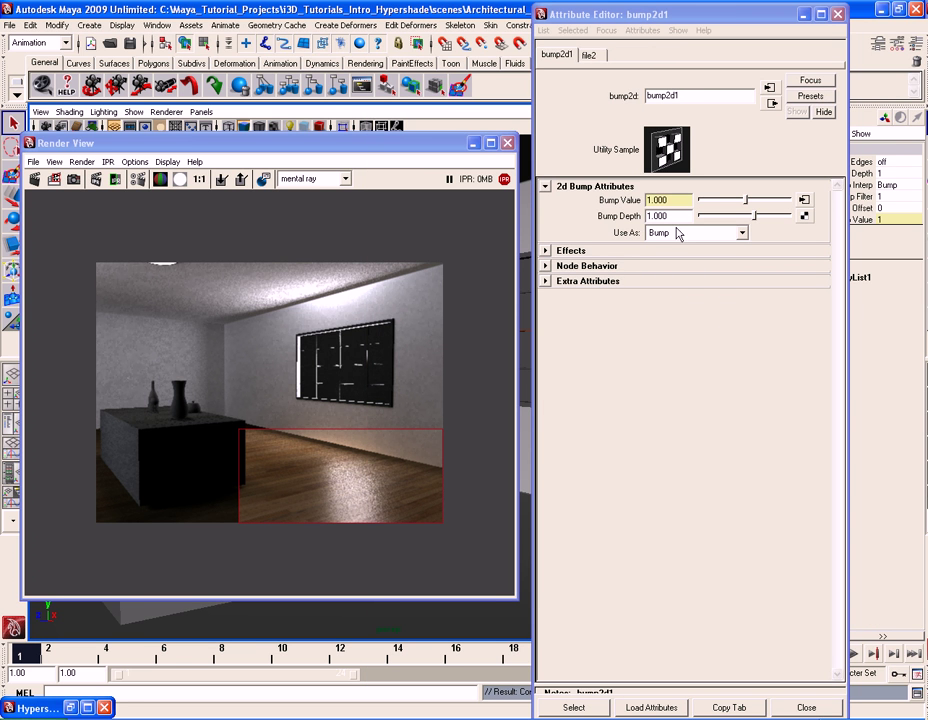
pyautogui.click(684, 216)
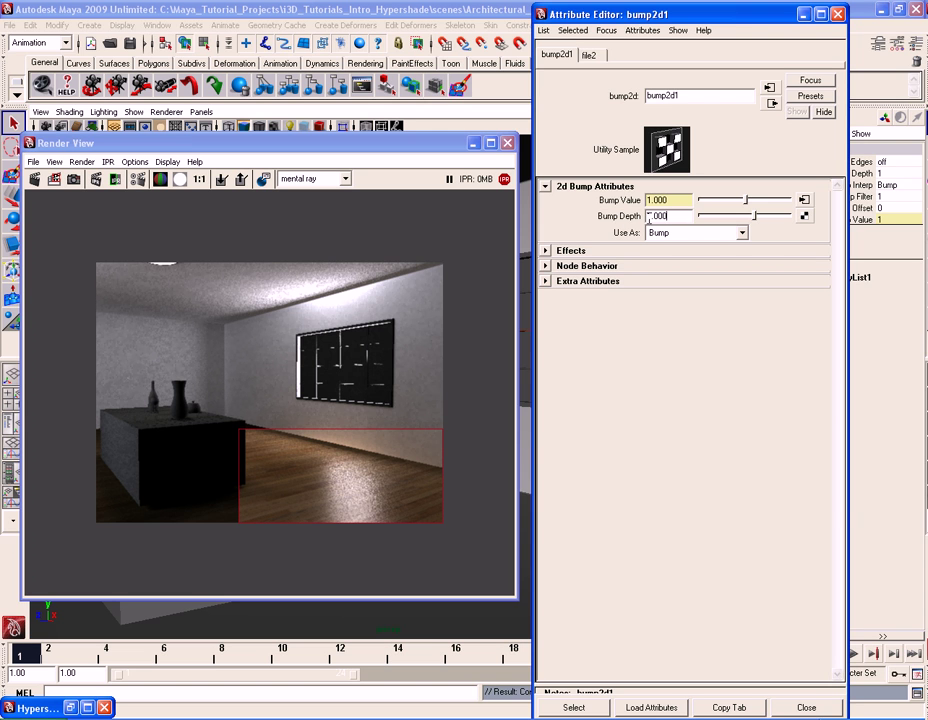
pyautogui.moveTo(668, 216); pyautogui.dragTo(608, 220)
pyautogui.write('.0255')
pyautogui.press('BackSpace')
pyautogui.press('Return')
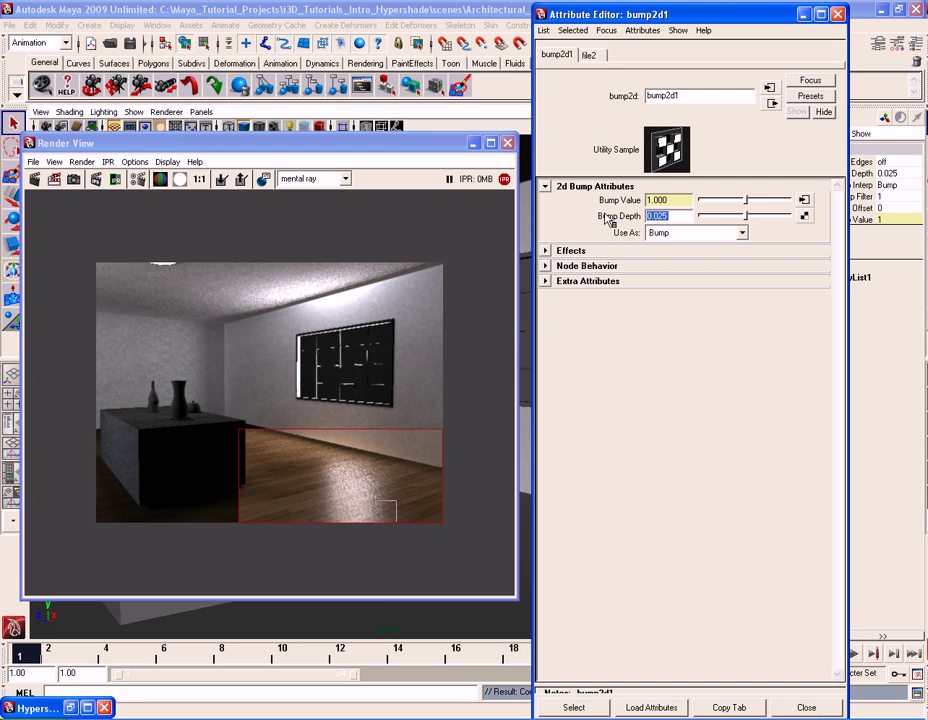
# Step: Load WoodenPlanks_Bump.jpg as the bump file texture's image and set its Filter Type to Off
pyautogui.click(599, 57)
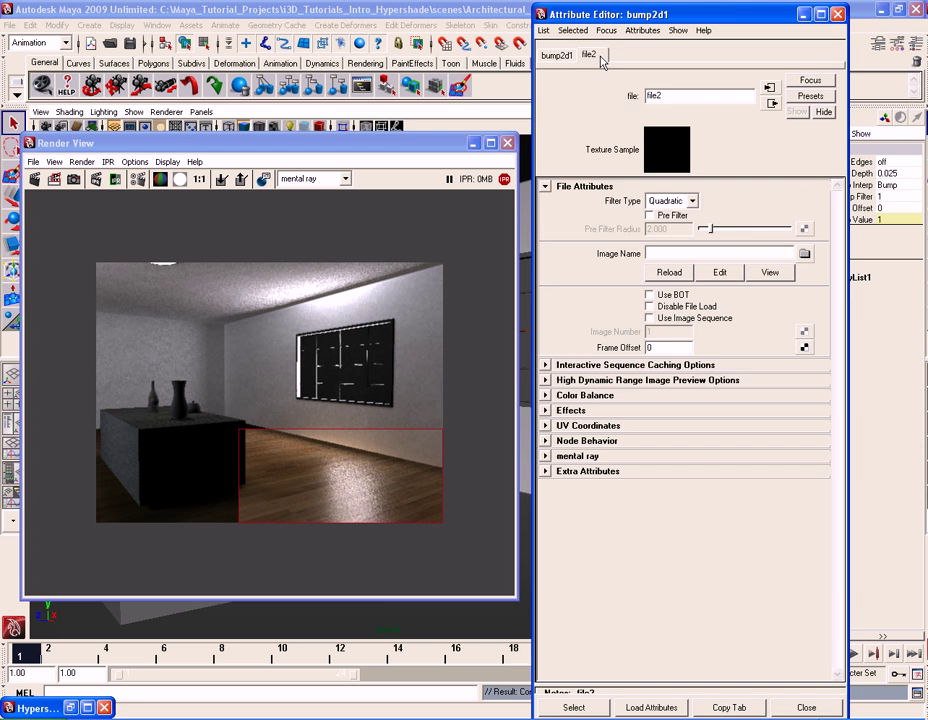
pyautogui.click(804, 253)
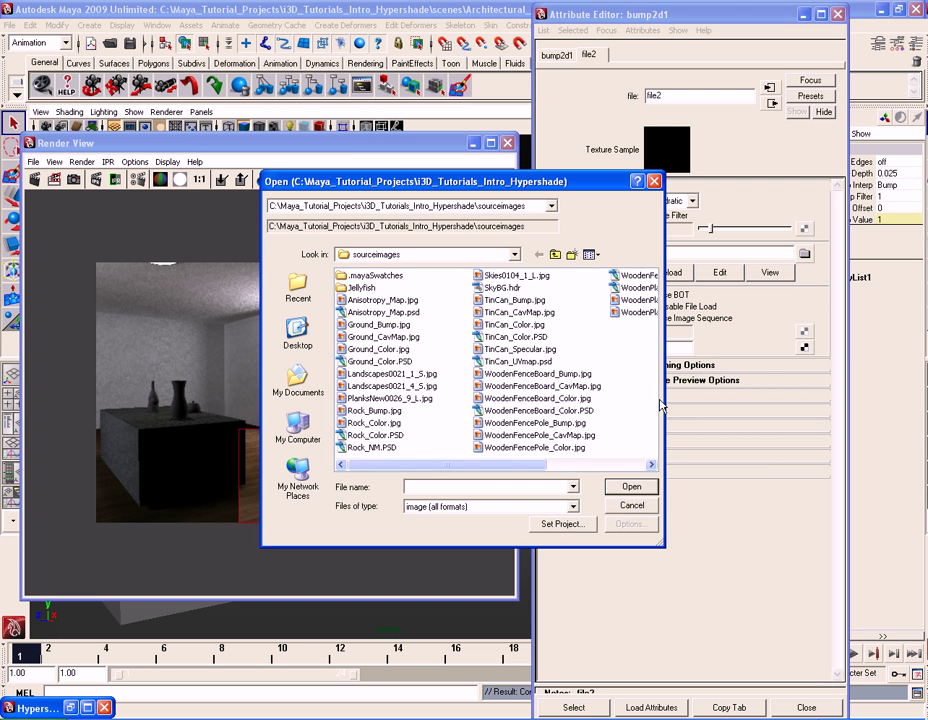
pyautogui.moveTo(522, 464); pyautogui.dragTo(620, 464)
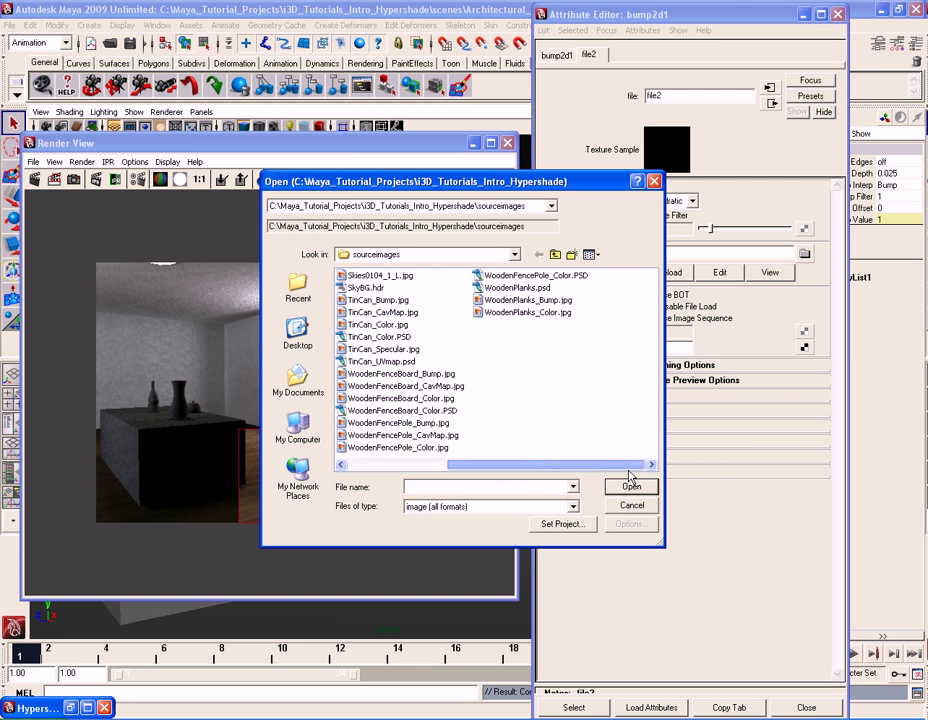
pyautogui.doubleClick(530, 300)
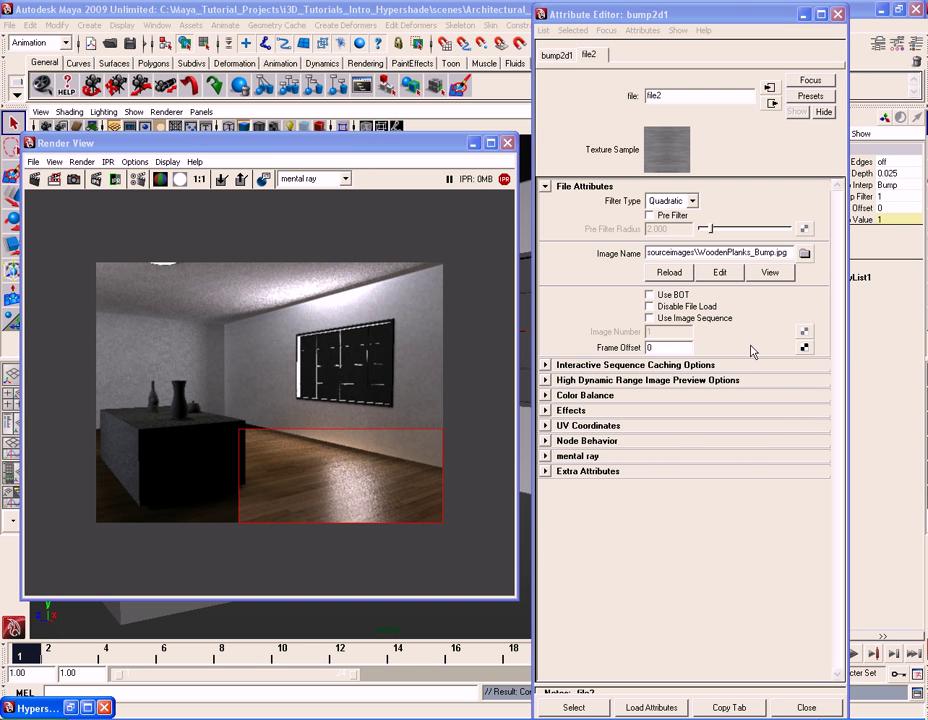
pyautogui.click(694, 203)
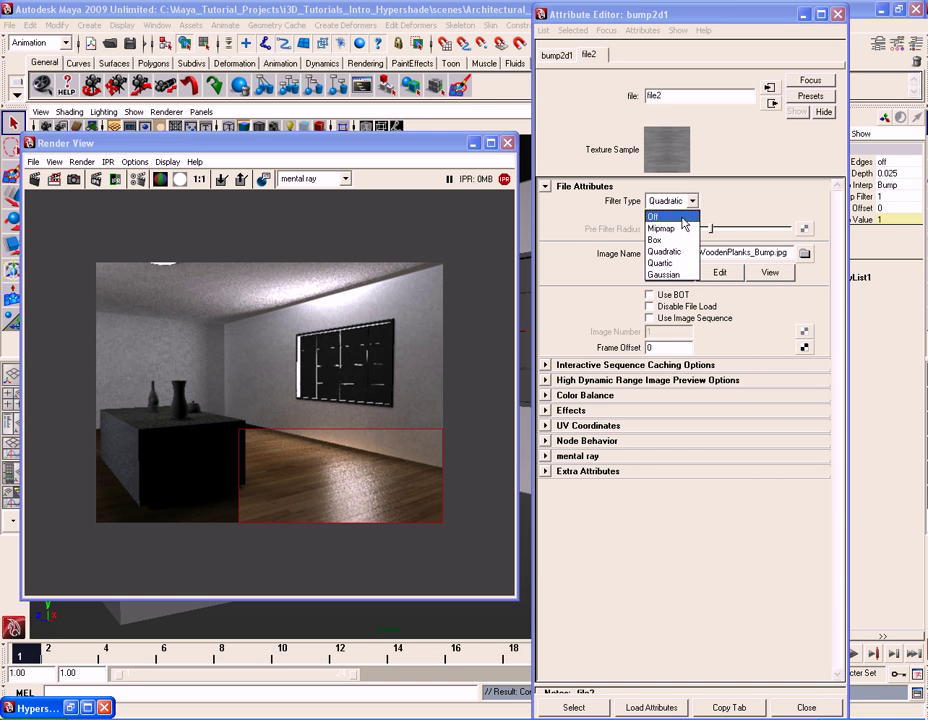
pyautogui.click(680, 215)
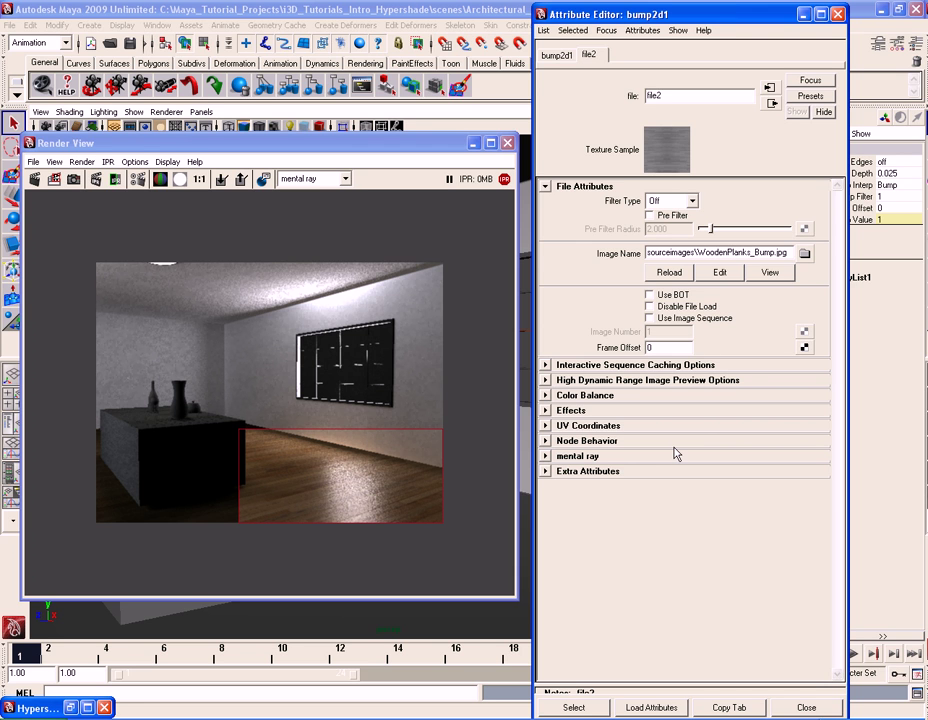
# Step: Reload Floor_mat's attributes from the Hypershade and re-render the whole floor and counter area with a wider IPR region
pyautogui.click(566, 60)
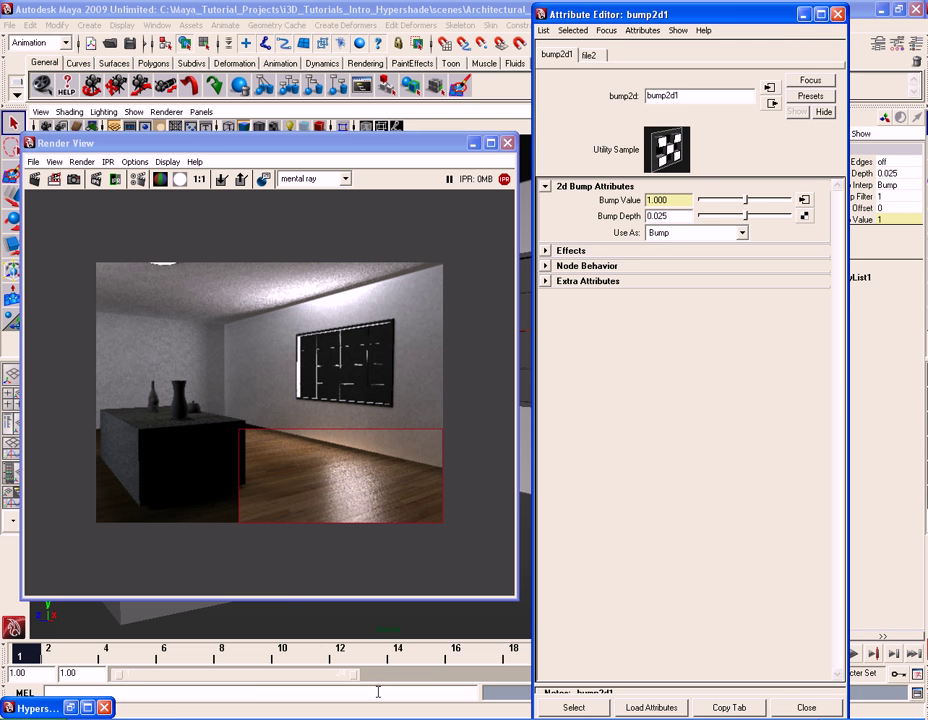
pyautogui.click(76, 710)
pyautogui.doubleClick(585, 248)
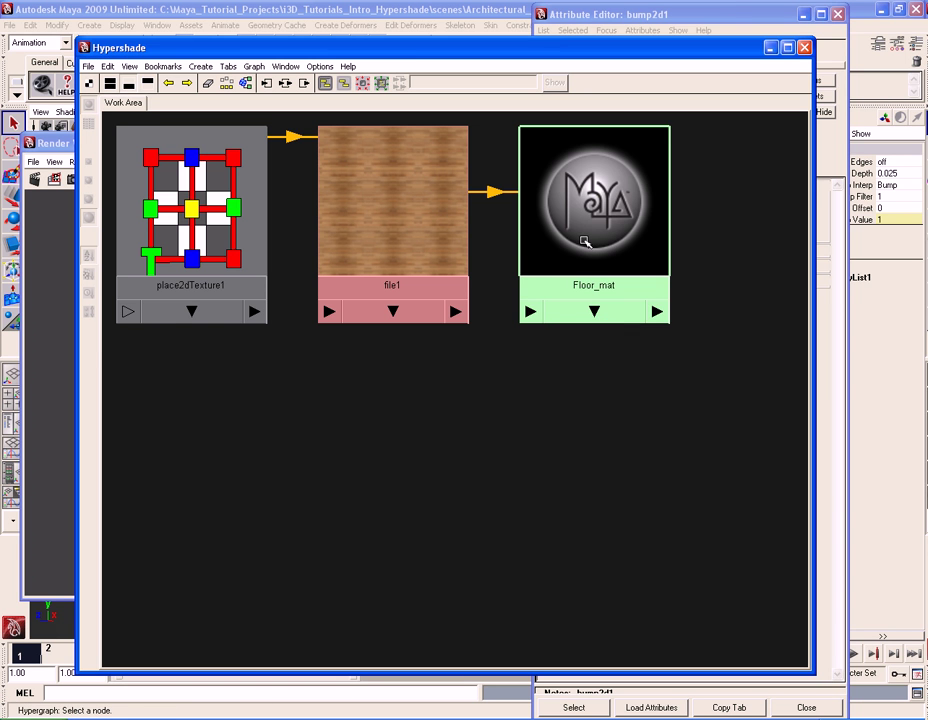
pyautogui.click(374, 47)
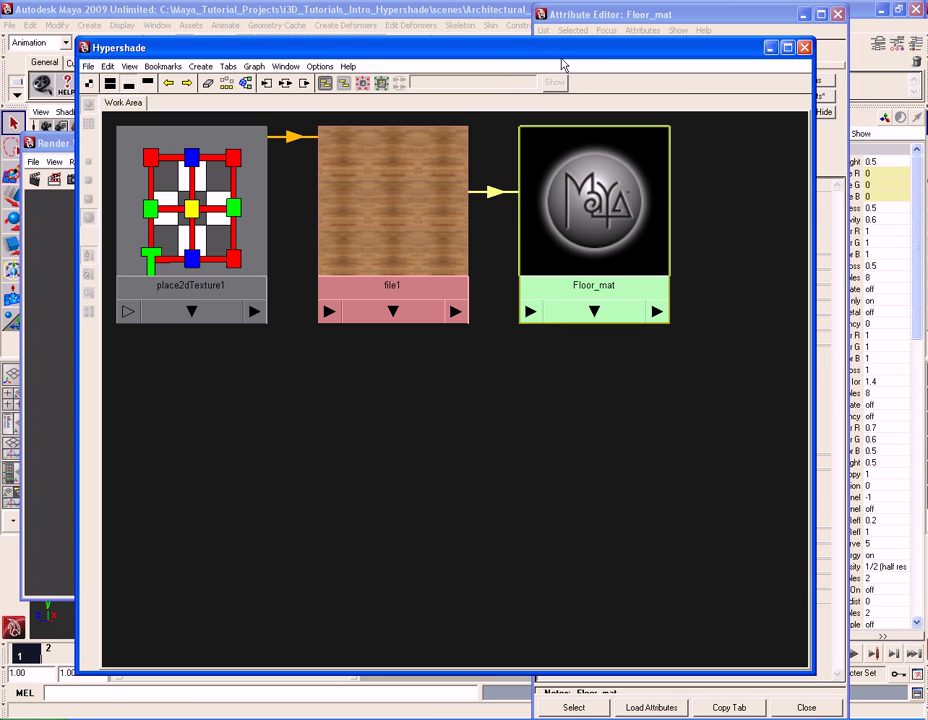
pyautogui.click(770, 43)
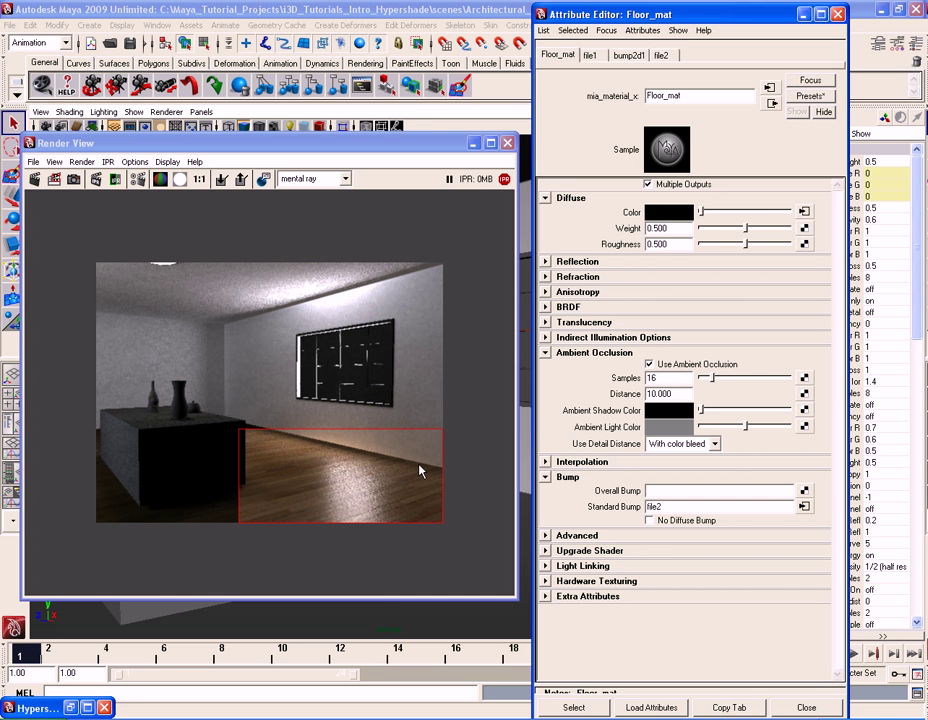
pyautogui.click(563, 477)
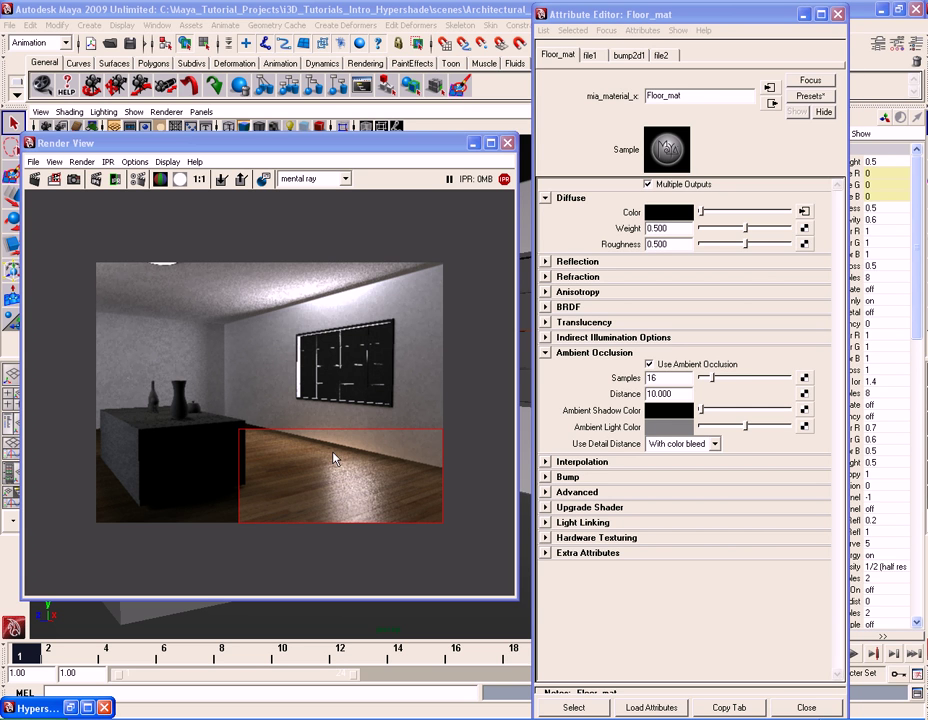
pyautogui.moveTo(91, 414); pyautogui.dragTo(458, 539)
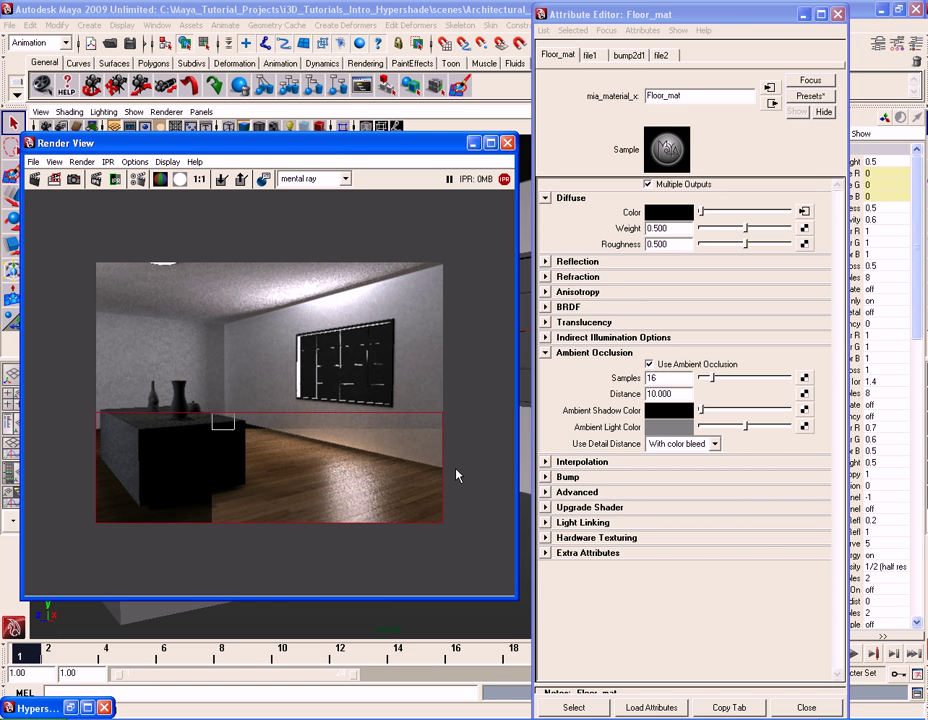